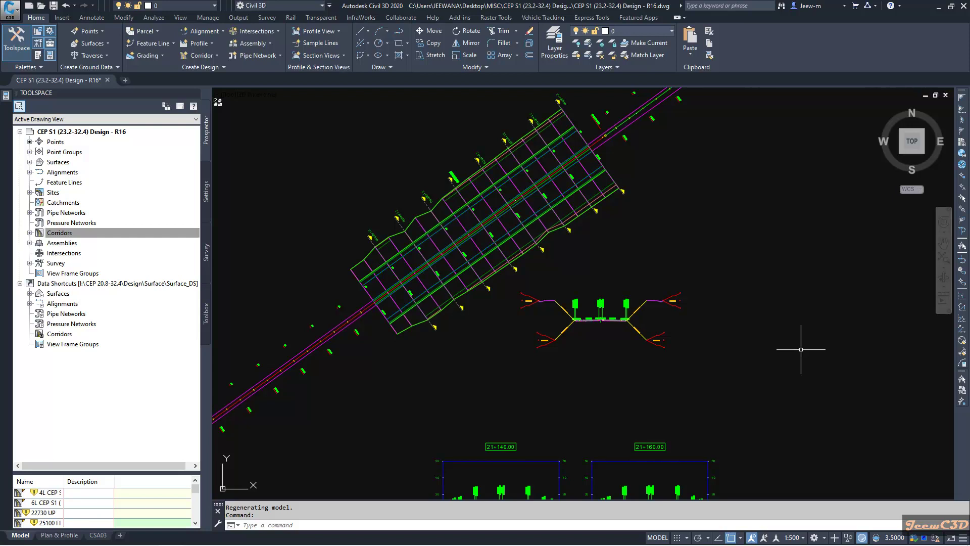
Pan and zoom through section views 21+080 to 21+140, then to the assembly's right side.
middle_click_drag(800, 350, 768, 341)
mouse_move(768, 341)
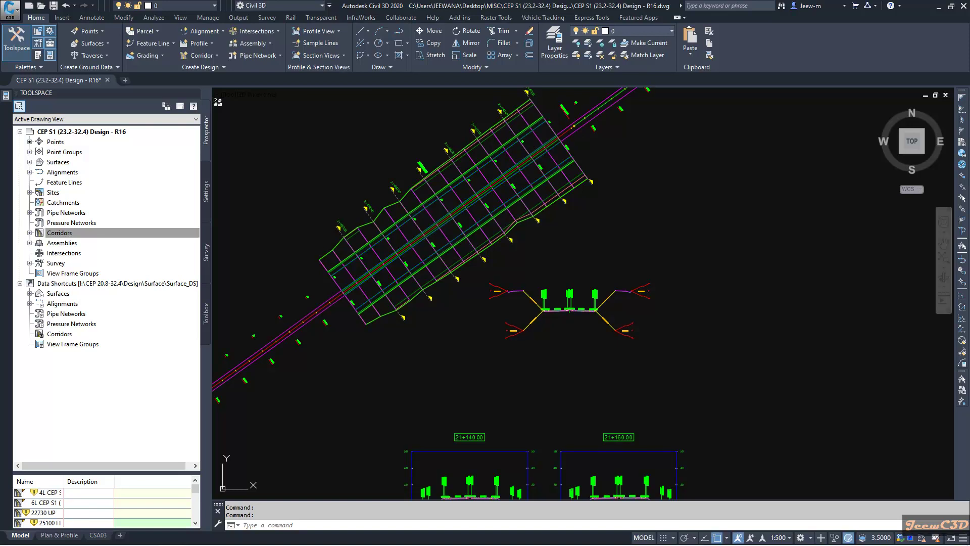
middle_click_drag(531, 497, 591, 241)
scroll(528, 314, "up", 8)
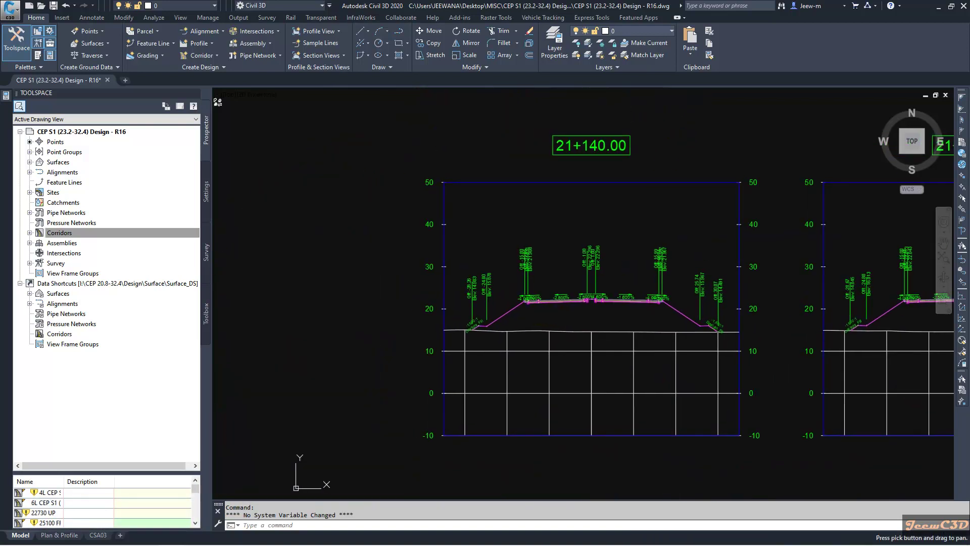
scroll(536, 330, "down", 3)
mouse_move(552, 335)
middle_mouse_down()
mouse_move(594, 334)
mouse_move(516, 337)
middle_mouse_up()
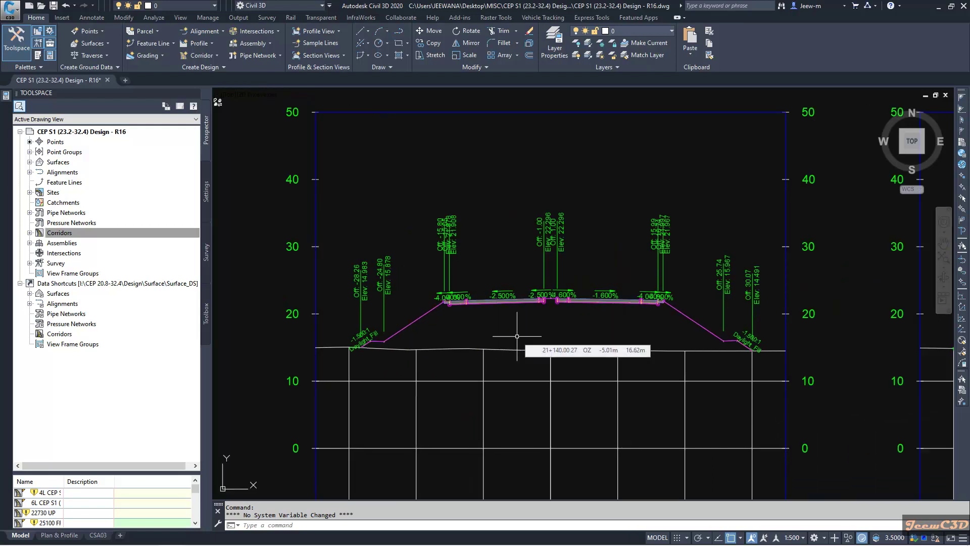
scroll(515, 340, "down", 3)
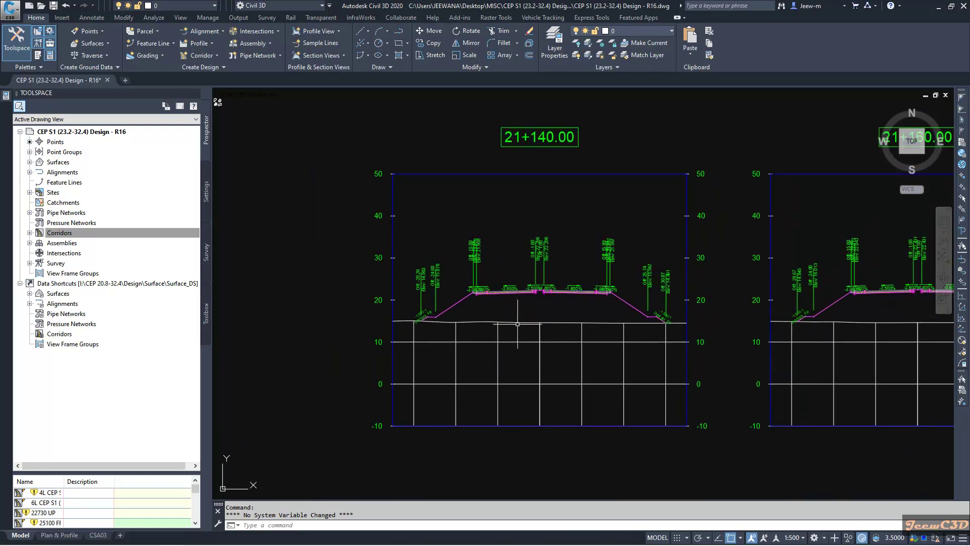
scroll(433, 317, "up", 5)
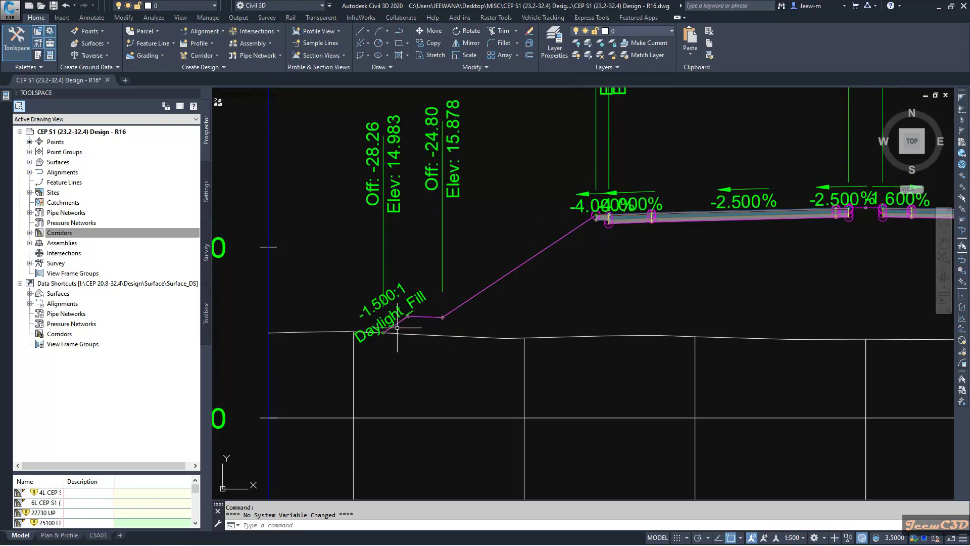
scroll(427, 340, "down", 4)
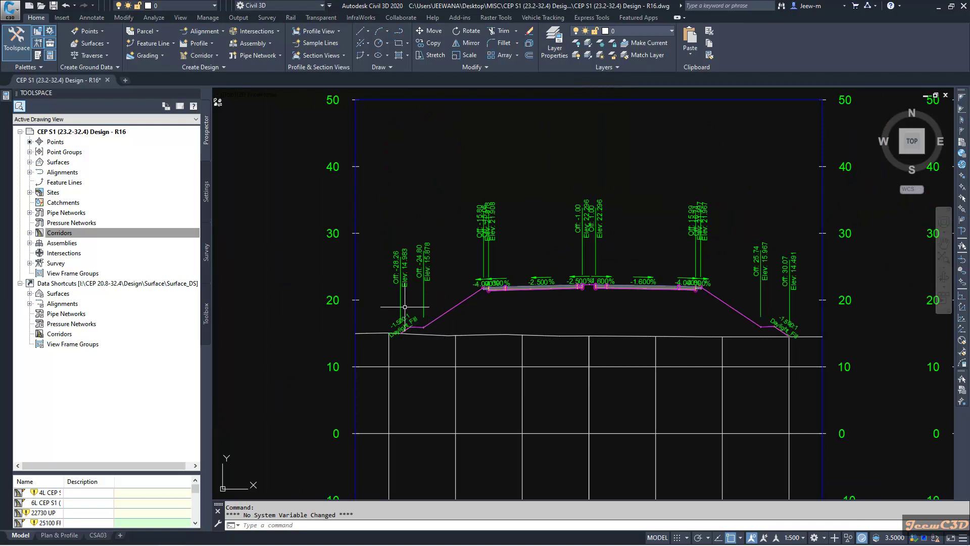
scroll(414, 328, "up", 4)
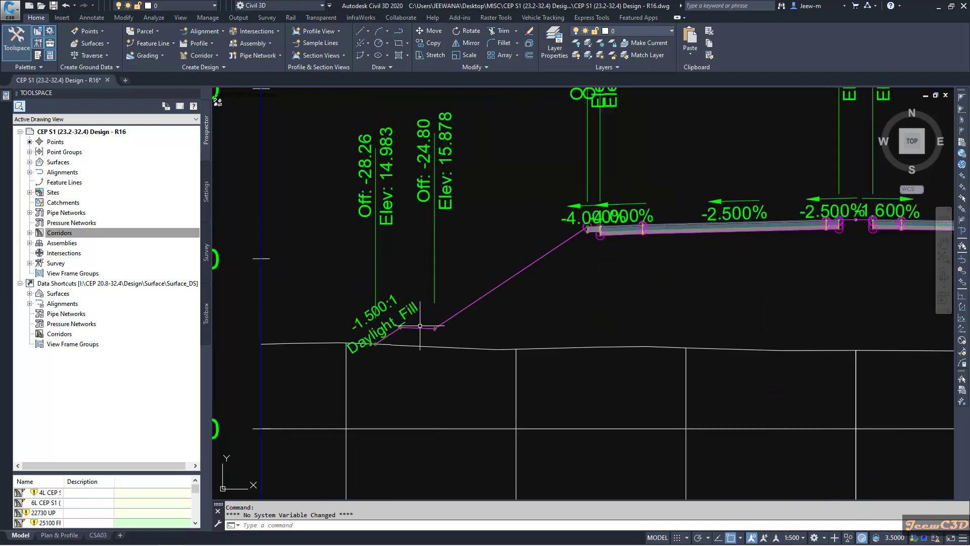
scroll(379, 340, "down", 4)
middle_click_drag(614, 334, 446, 339)
middle_click_drag(826, 345, 505, 354)
scroll(708, 368, "down", 5)
scroll(816, 334, "up", 6)
scroll(746, 312, "down", 6)
middle_click_drag(746, 312, 781, 137)
middle_click_drag(558, 407, 567, 352)
scroll(567, 352, "up", 8)
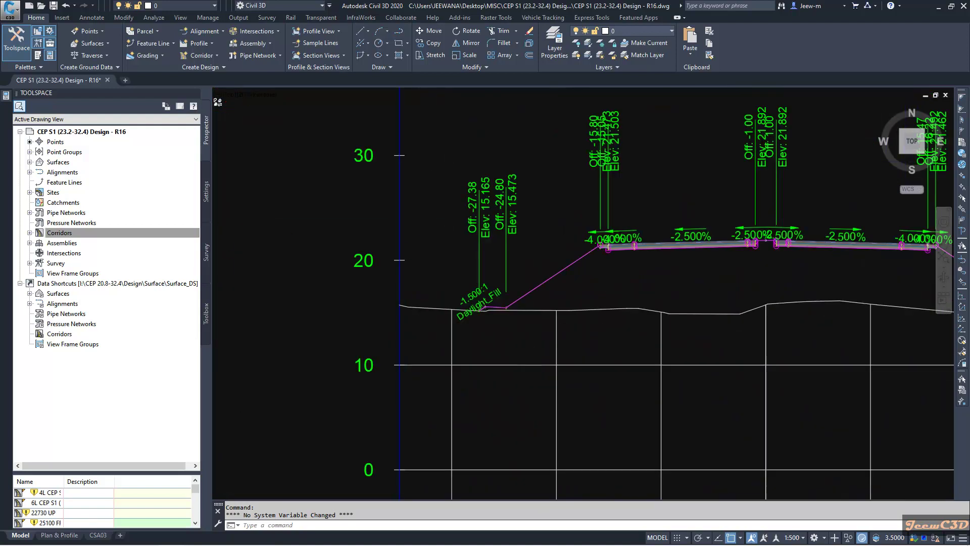
middle_click_drag(521, 407, 471, 300)
scroll(488, 295, "down", 5)
scroll(556, 329, "up", 7)
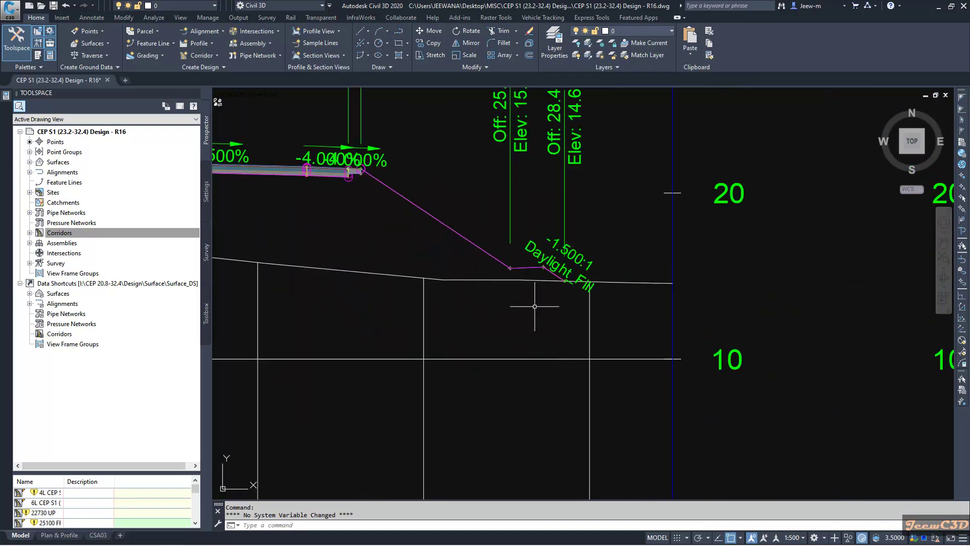
scroll(535, 306, "down", 6)
middle_click_drag(703, 302, 621, 322)
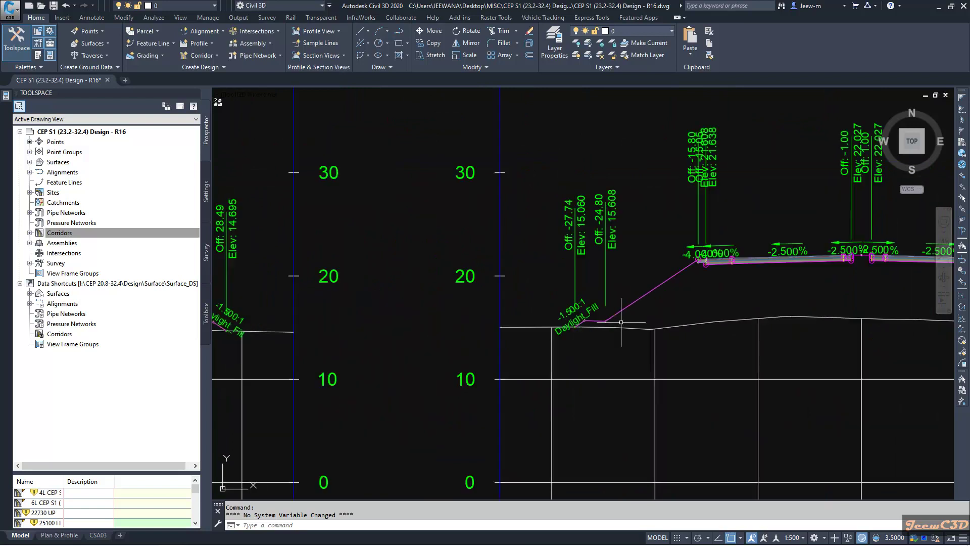
scroll(621, 322, "up", 7)
scroll(584, 329, "down", 7)
scroll(658, 358, "up", 5)
scroll(658, 358, "down", 6)
middle_click_drag(736, 372, 660, 350)
scroll(659, 350, "down", 1)
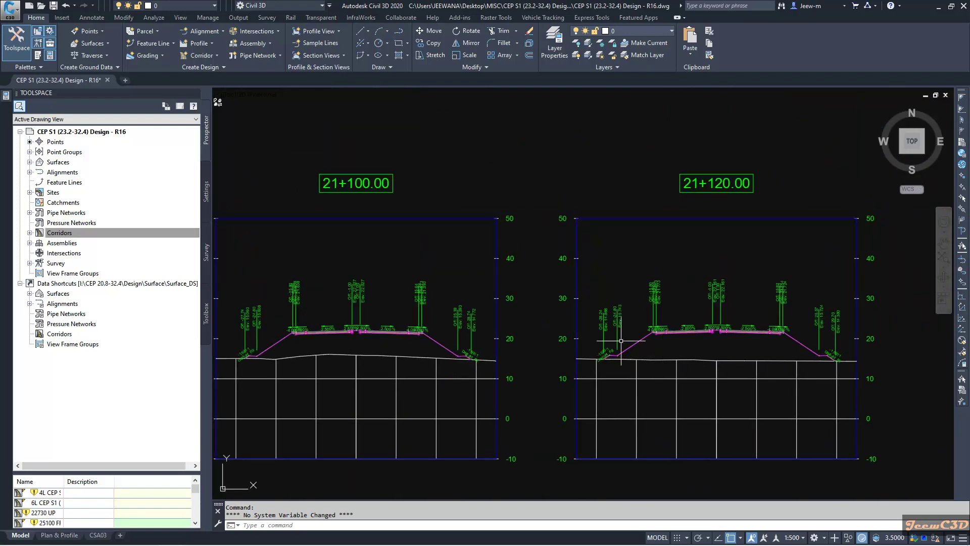
scroll(721, 375, "down", 3)
scroll(514, 404, "down", 2)
scroll(432, 393, "up", 5)
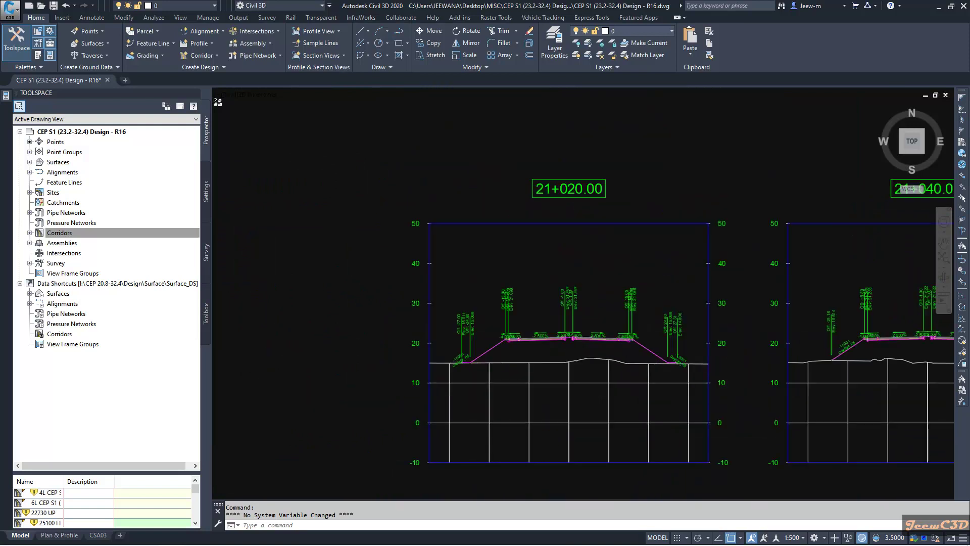
scroll(455, 381, "up", 5)
scroll(488, 367, "down", 3)
scroll(513, 392, "up", 7)
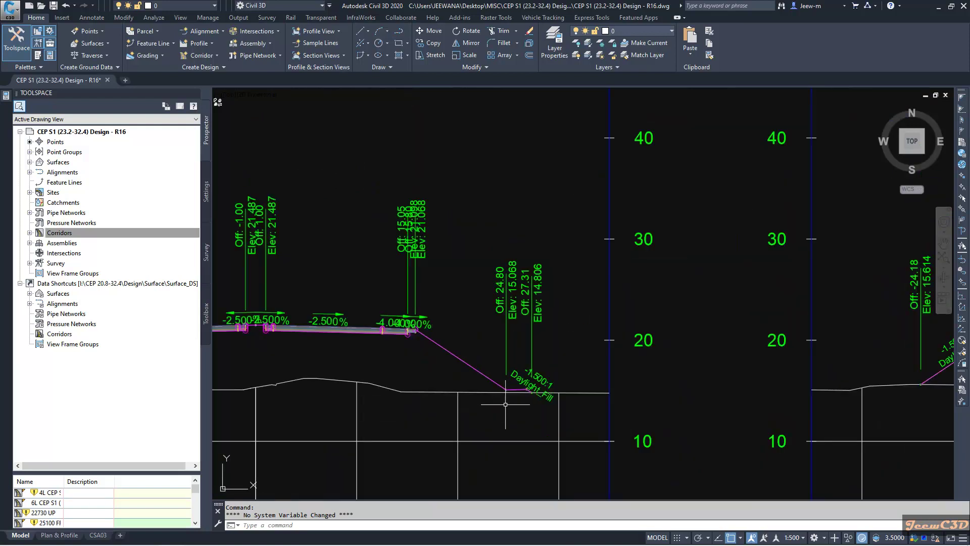
scroll(504, 404, "down", 5)
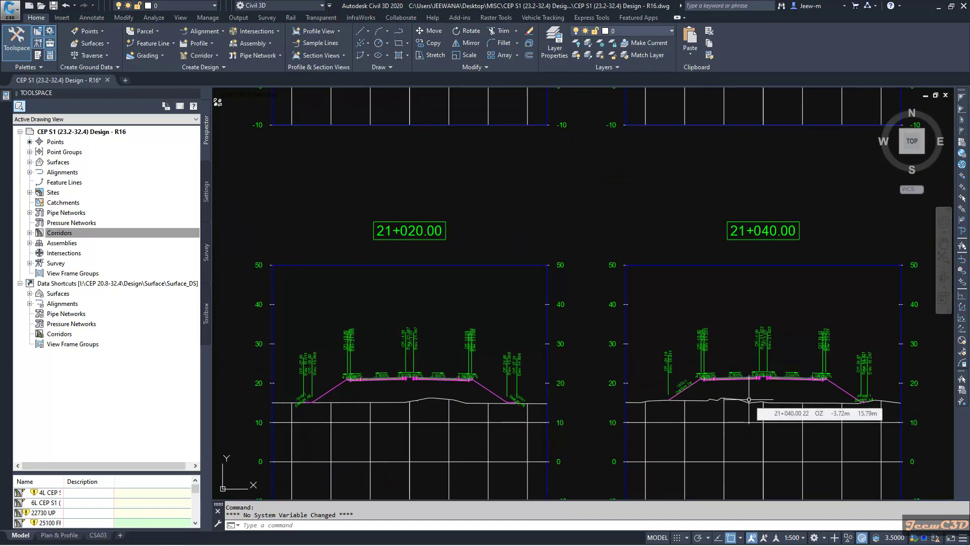
scroll(688, 334, "down", 3)
scroll(563, 424, "up", 4)
scroll(454, 303, "up", 8)
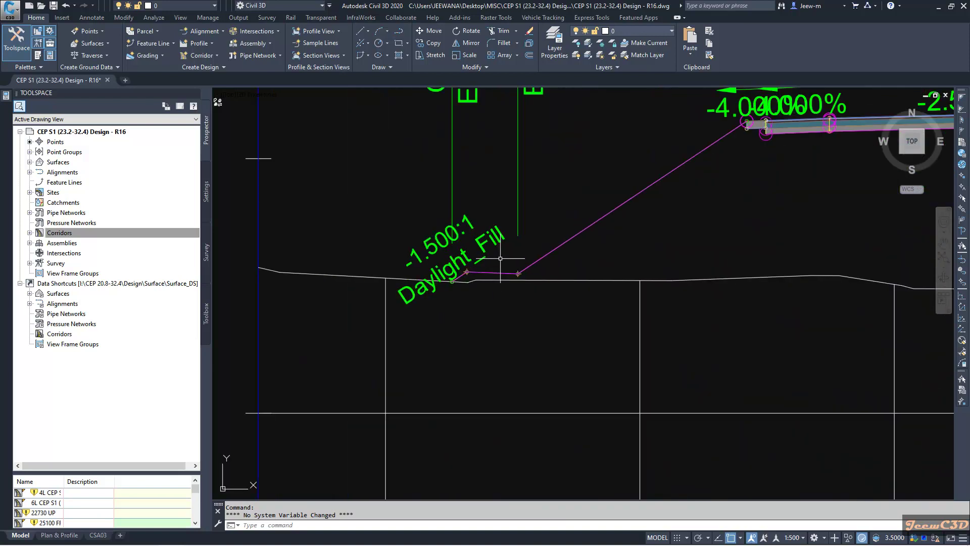
scroll(500, 298, "down", 4)
scroll(500, 297, "down", 4)
scroll(424, 298, "up", 5)
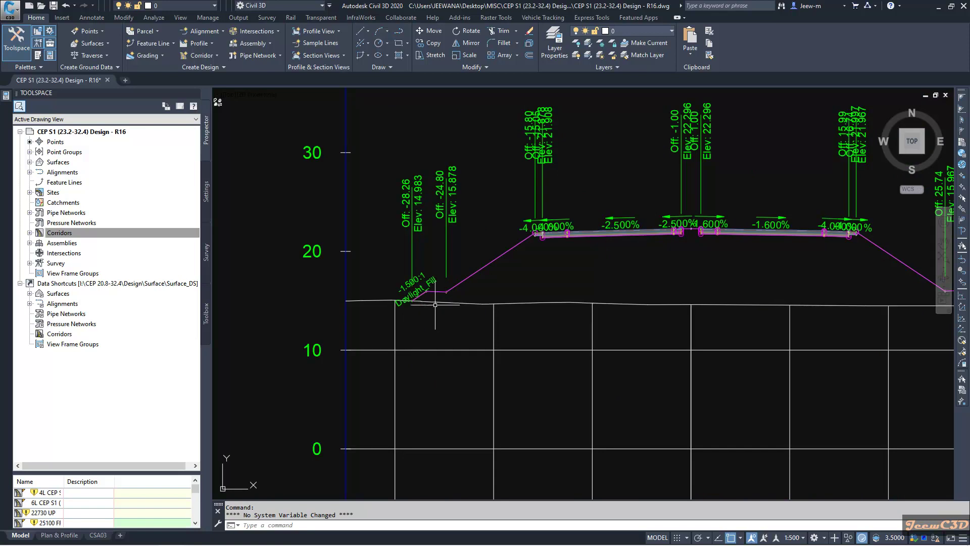
scroll(419, 297, "up", 2)
mouse_move(421, 299)
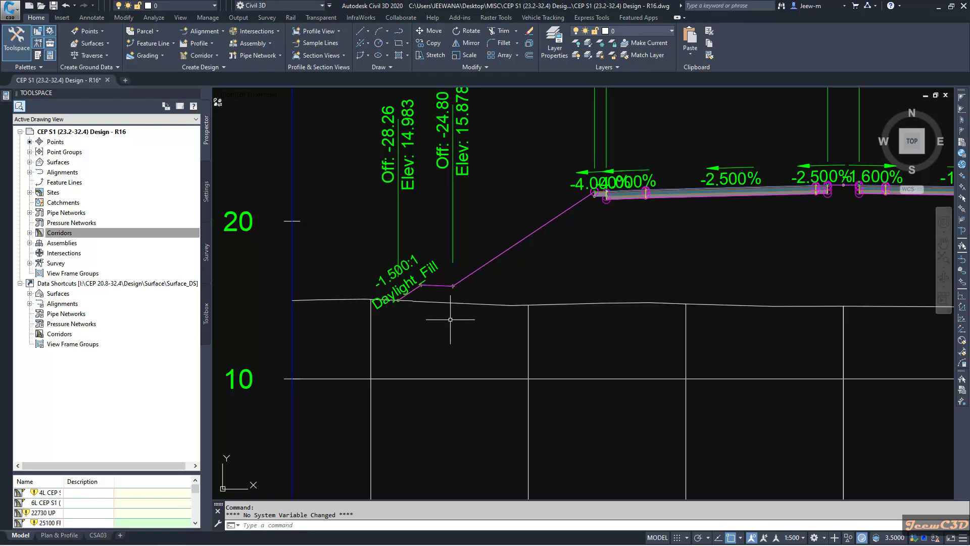
mouse_move(453, 330)
scroll(453, 331, "down", 5)
middle_click_drag(530, 366, 522, 289)
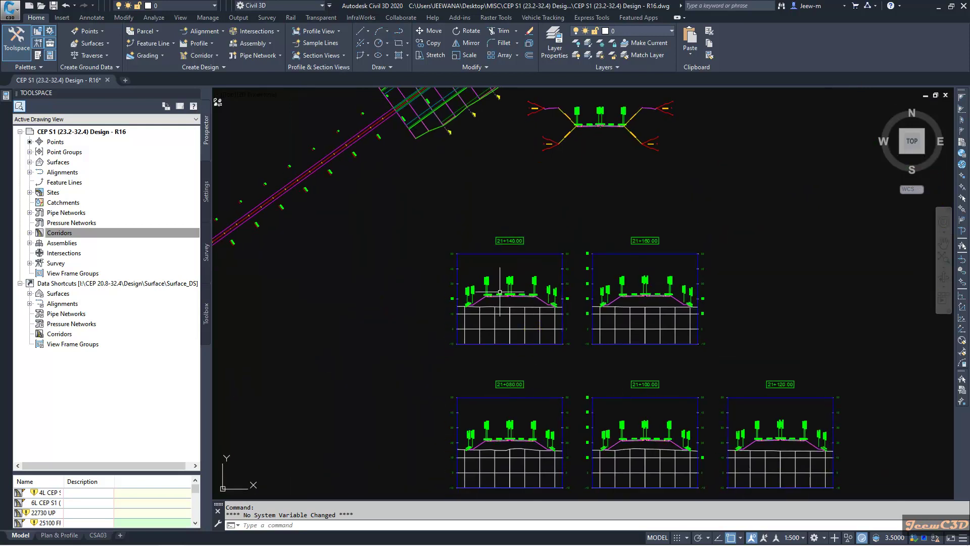
middle_click_drag(475, 249, 481, 399)
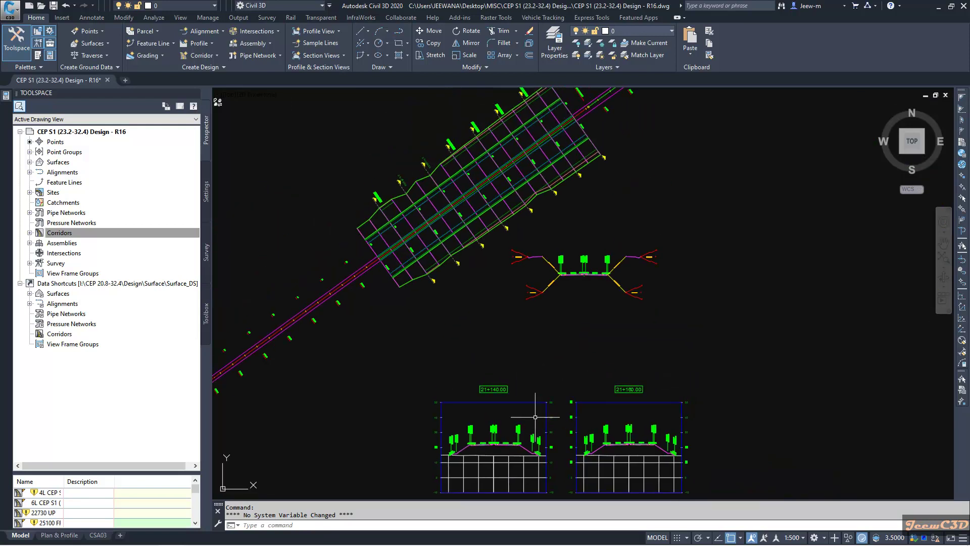
scroll(389, 204, "up", 4)
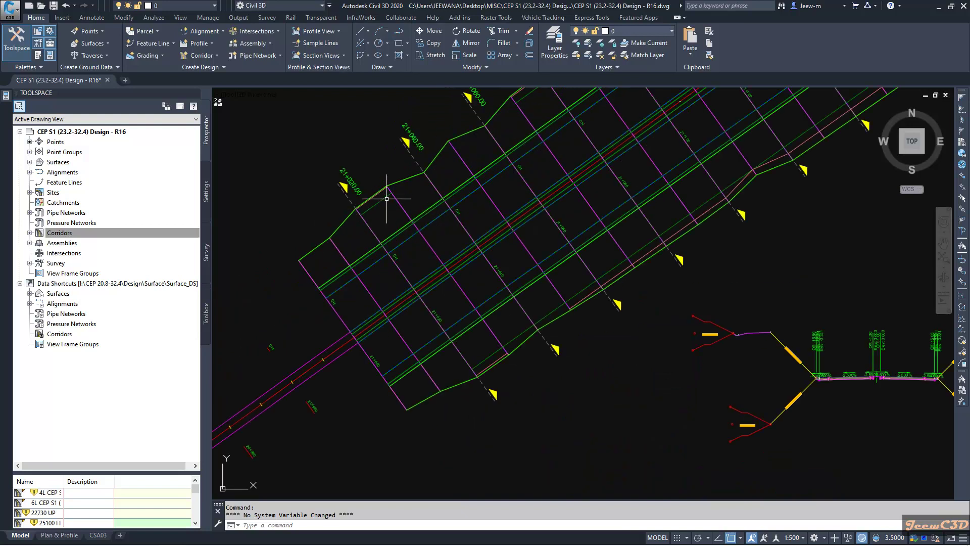
scroll(374, 209, "up", 1)
scroll(416, 213, "down", 3)
scroll(417, 213, "down", 1)
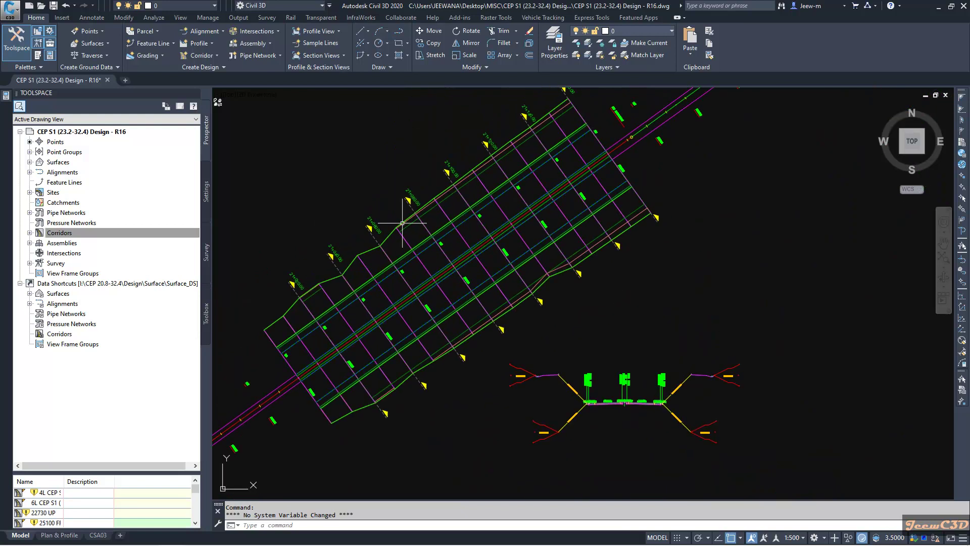
scroll(401, 217, "up", 3)
scroll(445, 204, "up", 2)
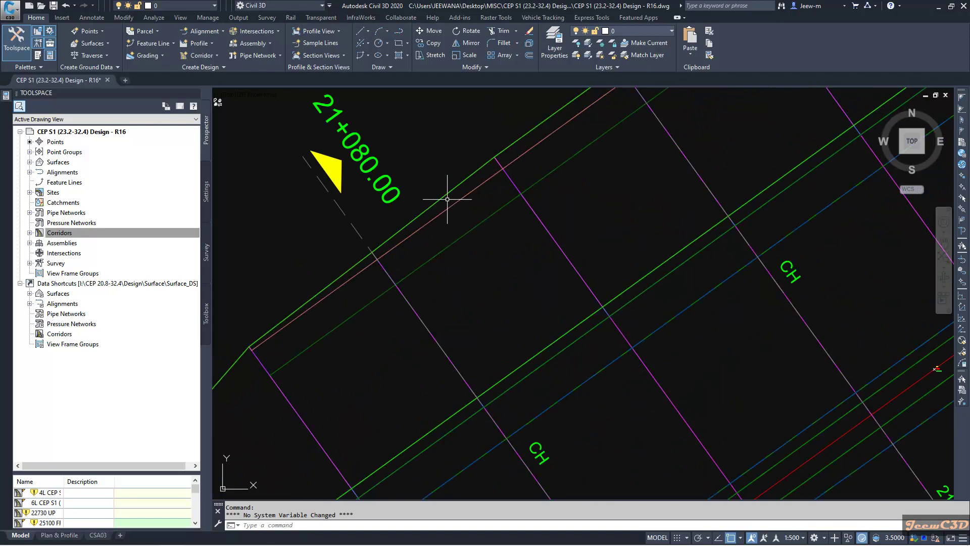
scroll(460, 216, "down", 3)
scroll(515, 202, "down", 2)
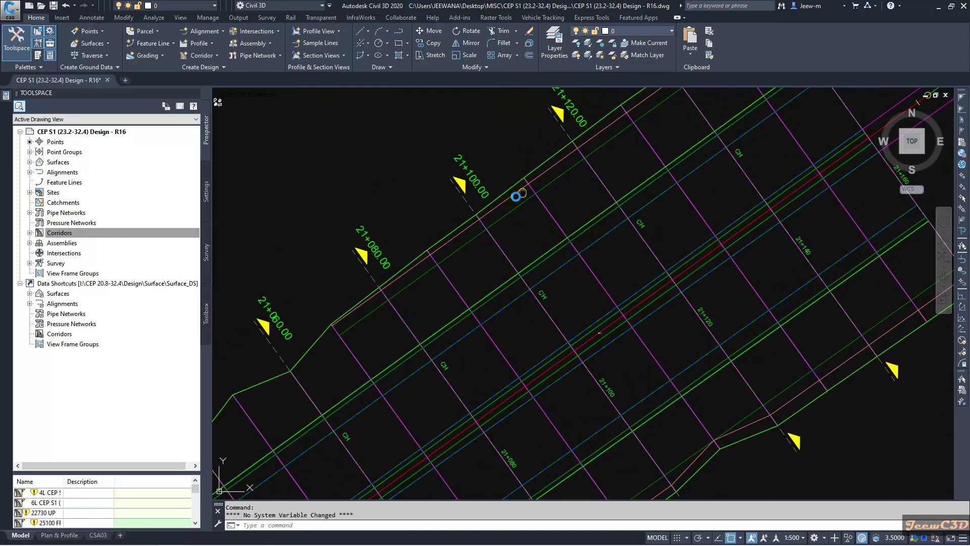
scroll(598, 329, "down", 2)
scroll(607, 412, "down", 1)
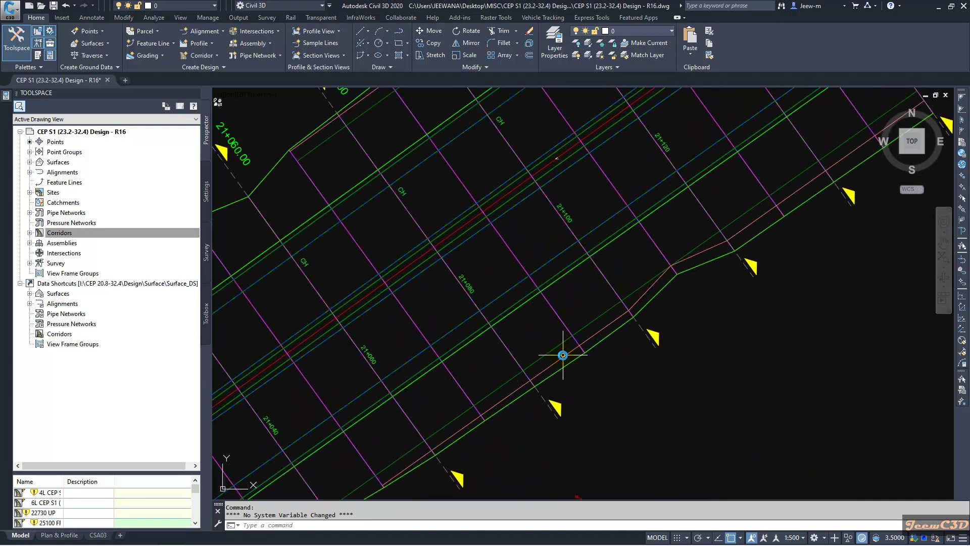
scroll(561, 350, "up", 5)
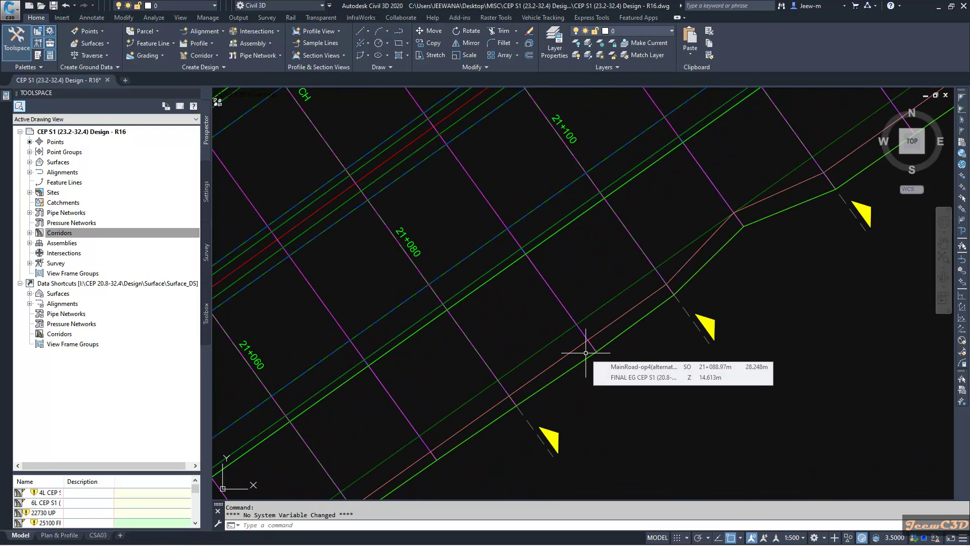
scroll(613, 381, "down", 3)
scroll(617, 264, "down", 1)
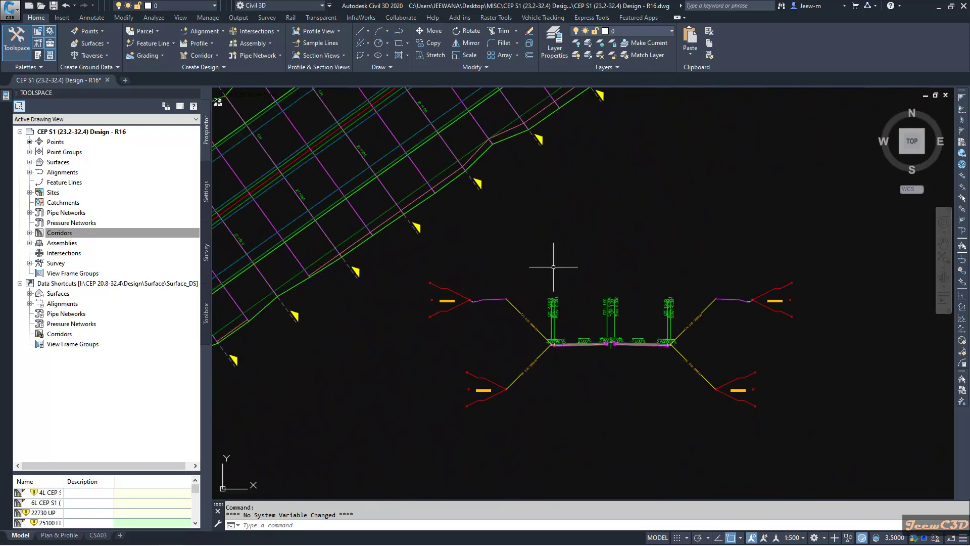
scroll(629, 253, "up", 1)
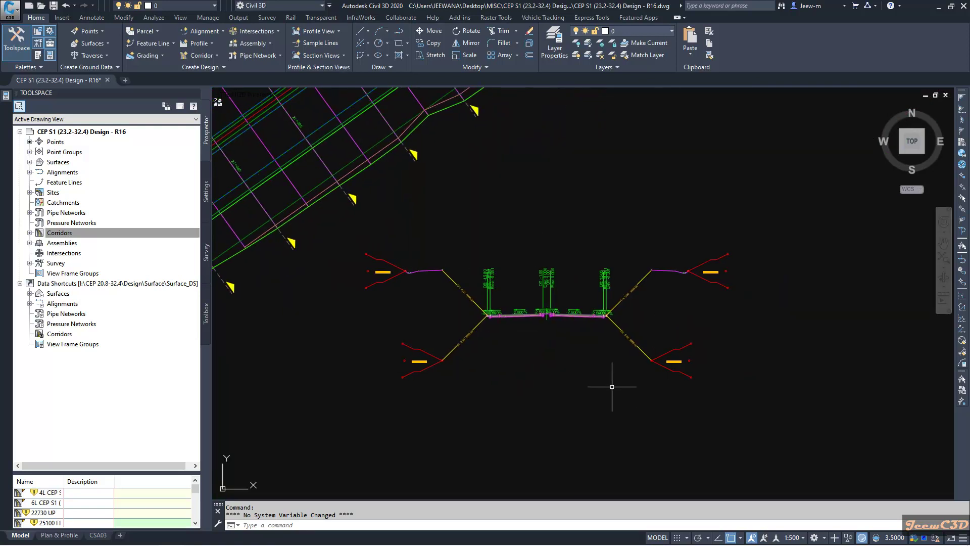
scroll(528, 356, "down", 1)
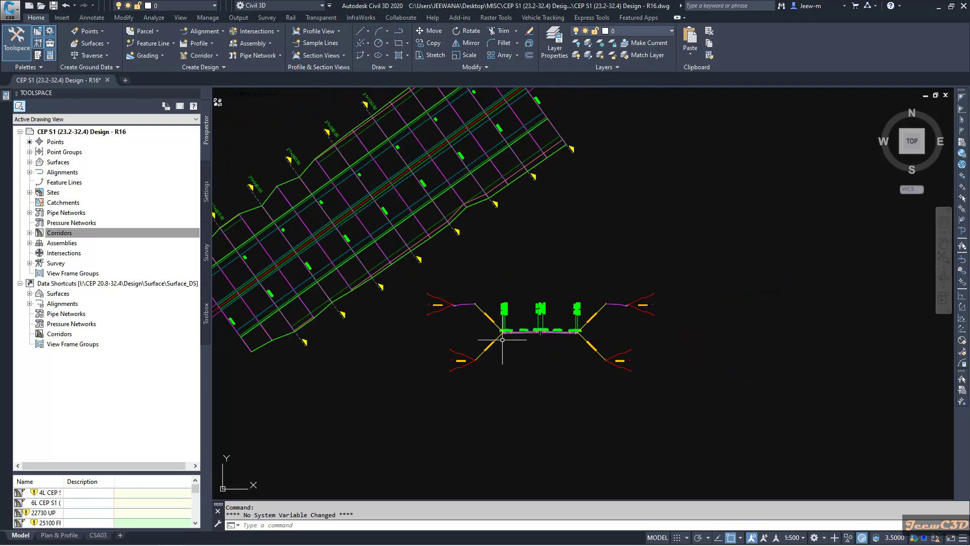
scroll(618, 377, "up", 1)
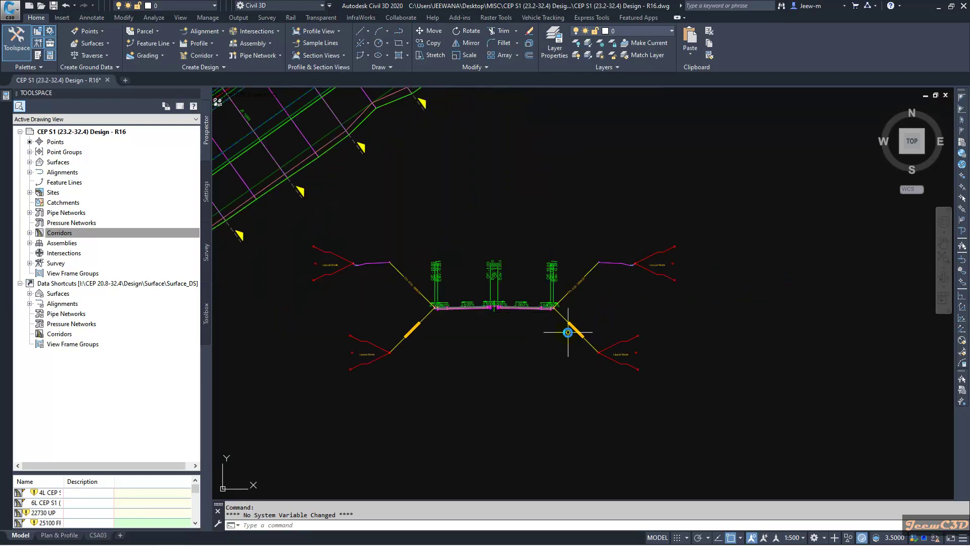
scroll(567, 331, "up", 2)
middle_click_drag(567, 335, 521, 304)
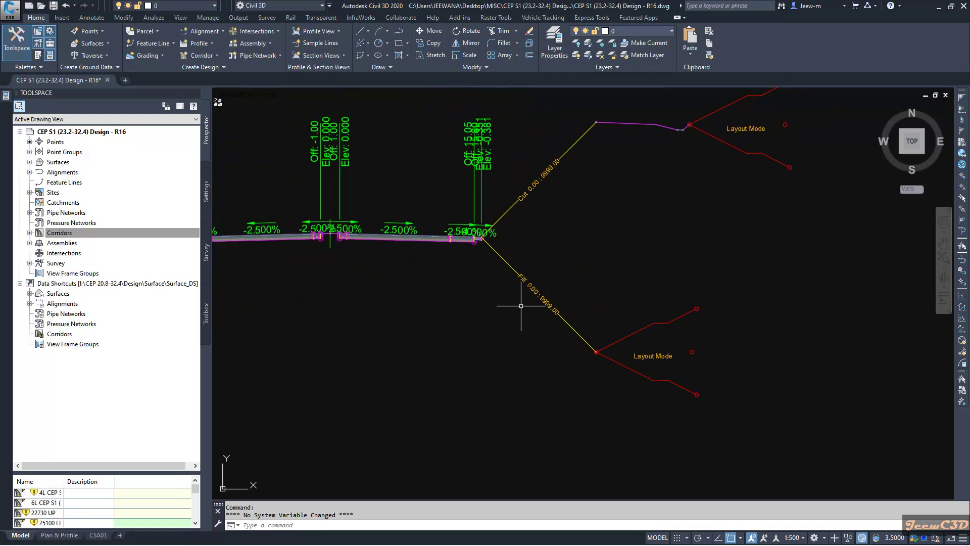
scroll(520, 305, "up", 2)
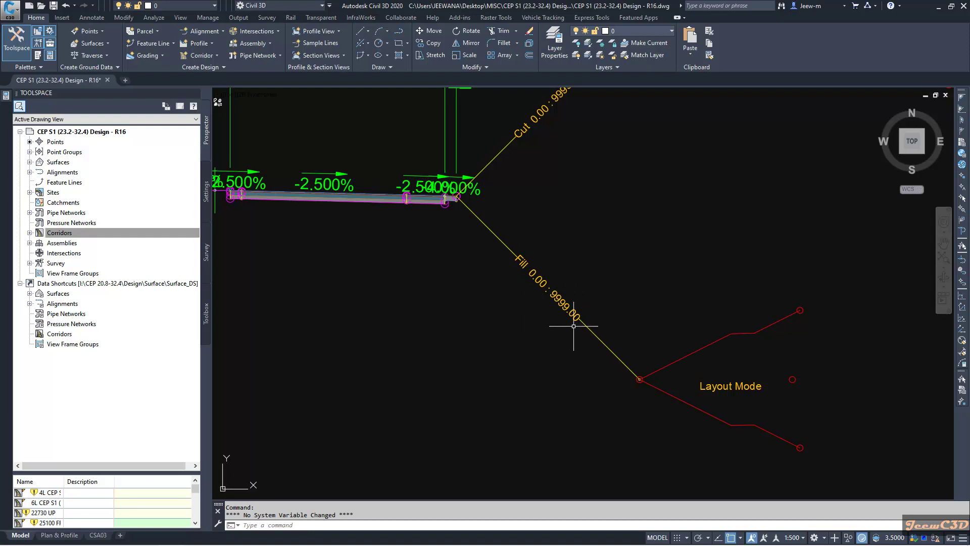
mouse_move(565, 325)
scroll(704, 393, "down", 3)
scroll(690, 328, "up", 1)
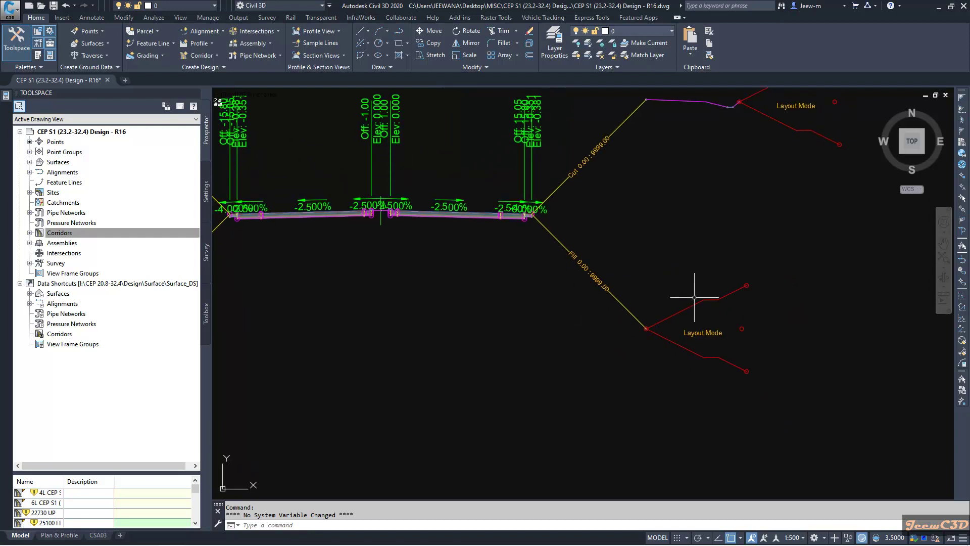
Inspect the fill-side bench's Max Cut Height, Max Fill Height and Fill Slope without changing them.
left_click(694, 304)
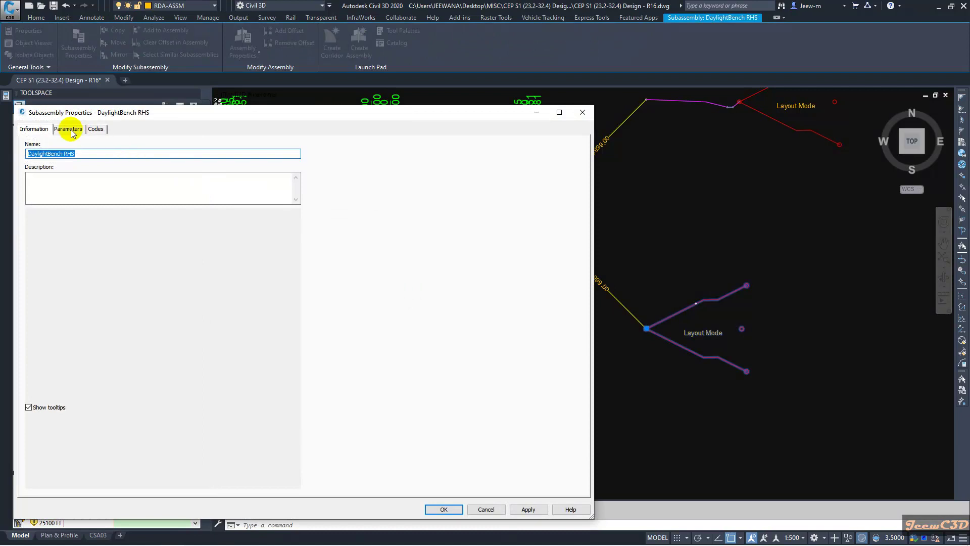
left_click(70, 128)
left_click(275, 101)
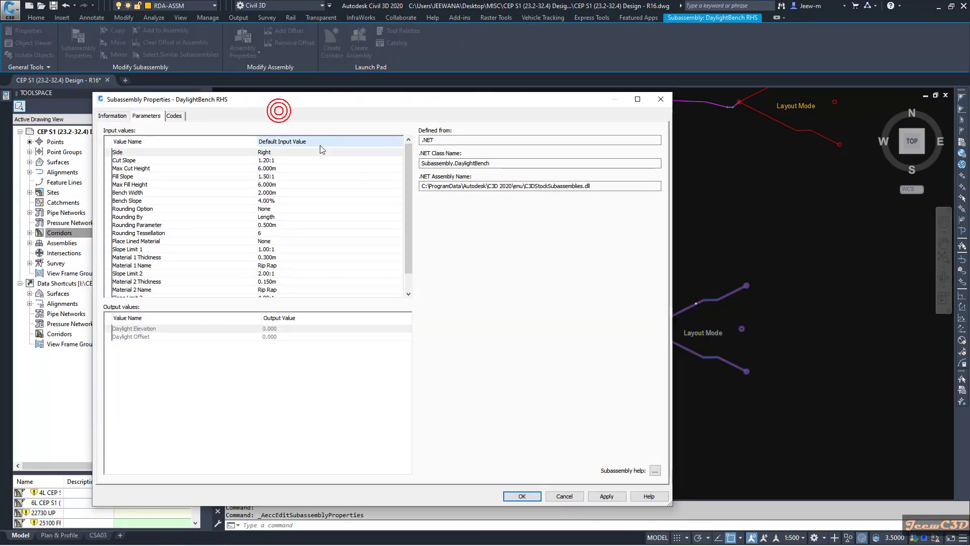
left_click(278, 169)
left_click(260, 185)
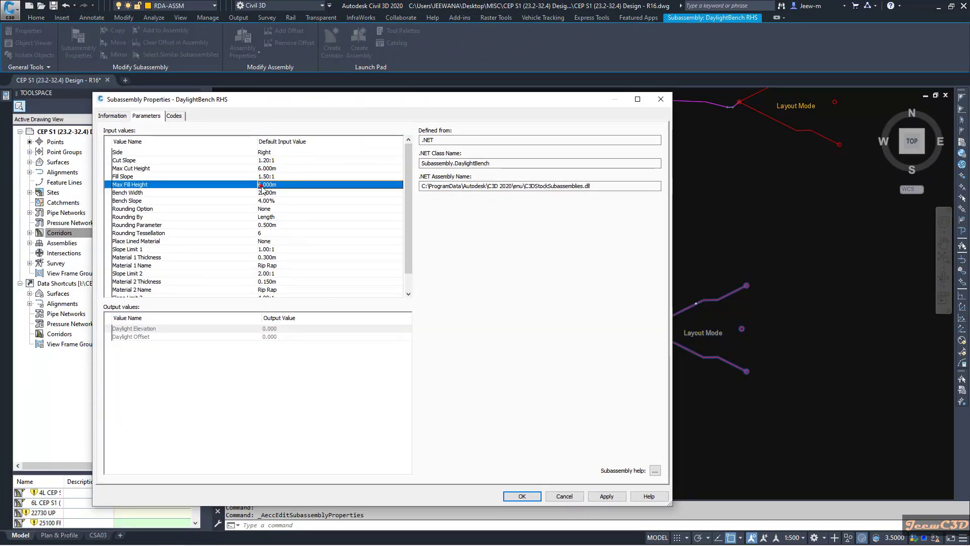
left_click(266, 177)
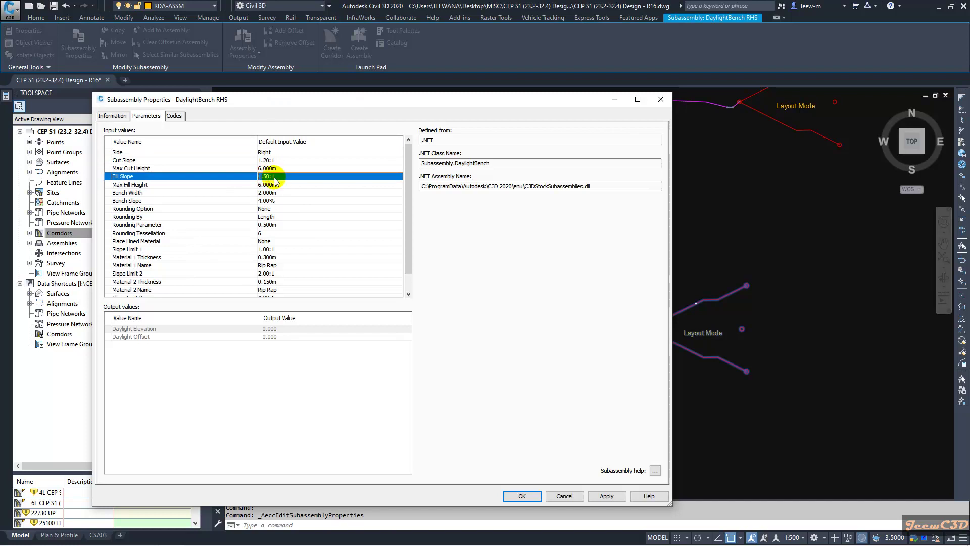
left_click(559, 498)
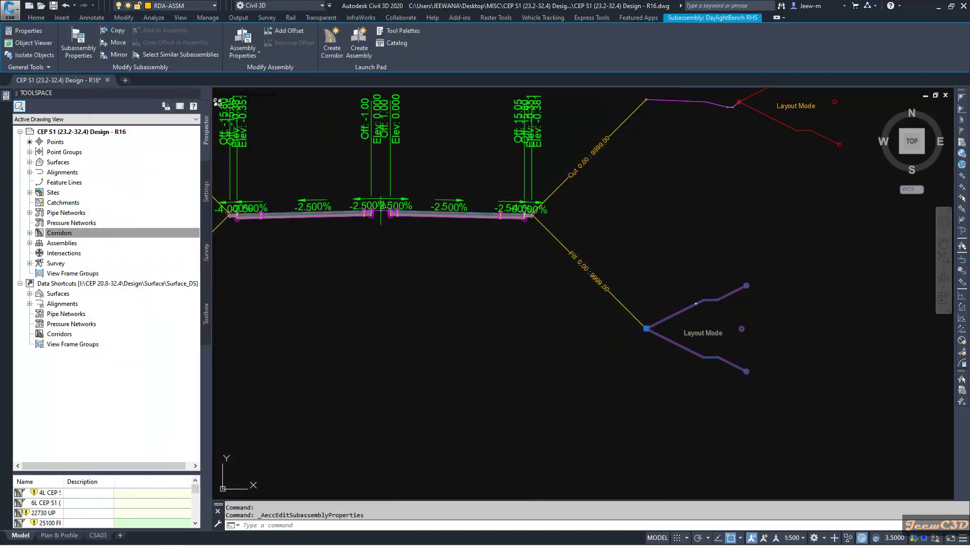
key("Escape")
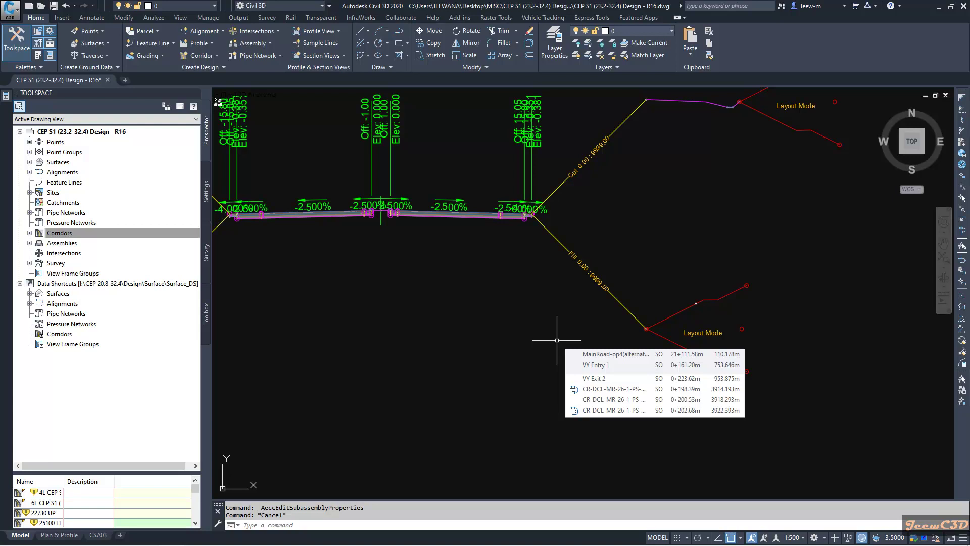
Zoom to section 21+140.00 to examine the bench on the left fill slope.
scroll(557, 340, "down", 2)
middle_click_drag(541, 340, 567, 288)
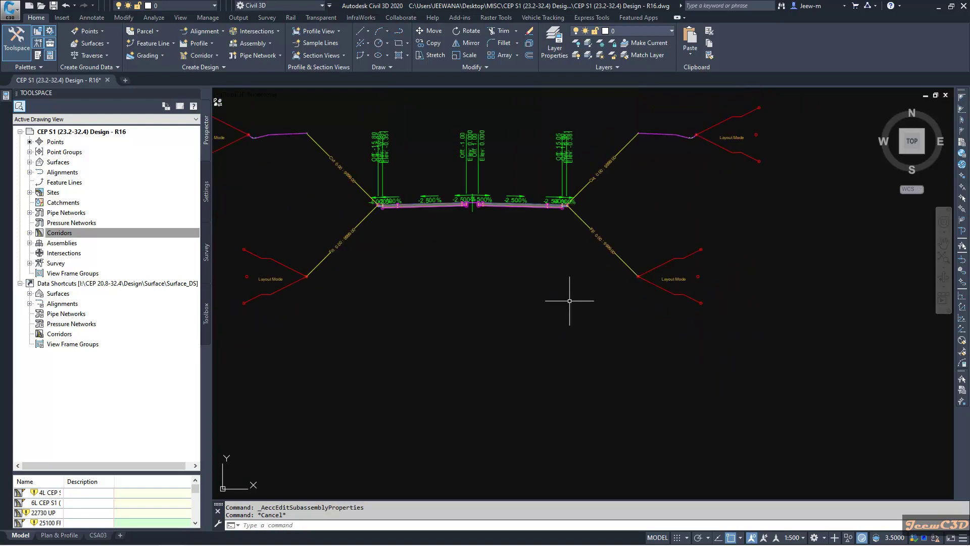
scroll(569, 301, "down", 3)
middle_click_drag(570, 329, 555, 285)
scroll(484, 322, "up", 6)
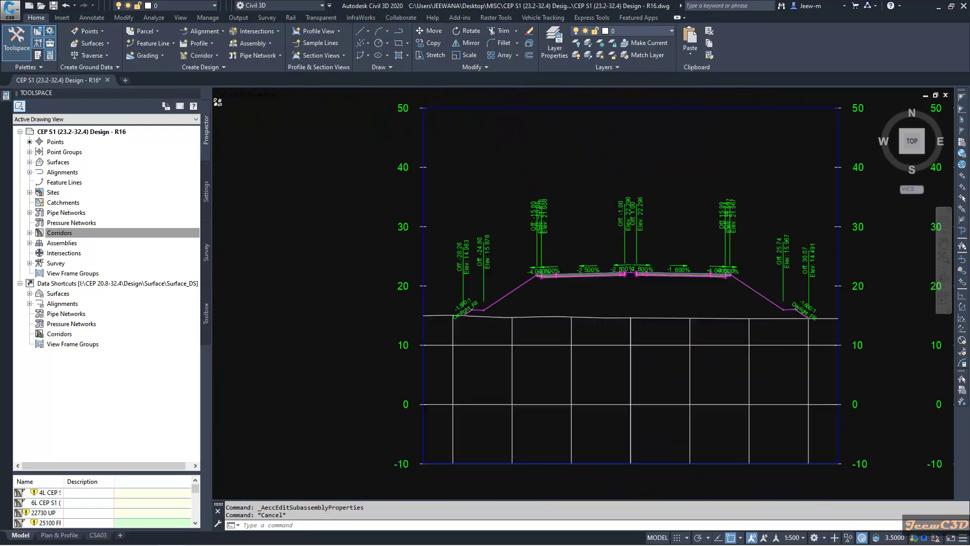
scroll(483, 321, "up", 2)
middle_click_drag(498, 281, 503, 310)
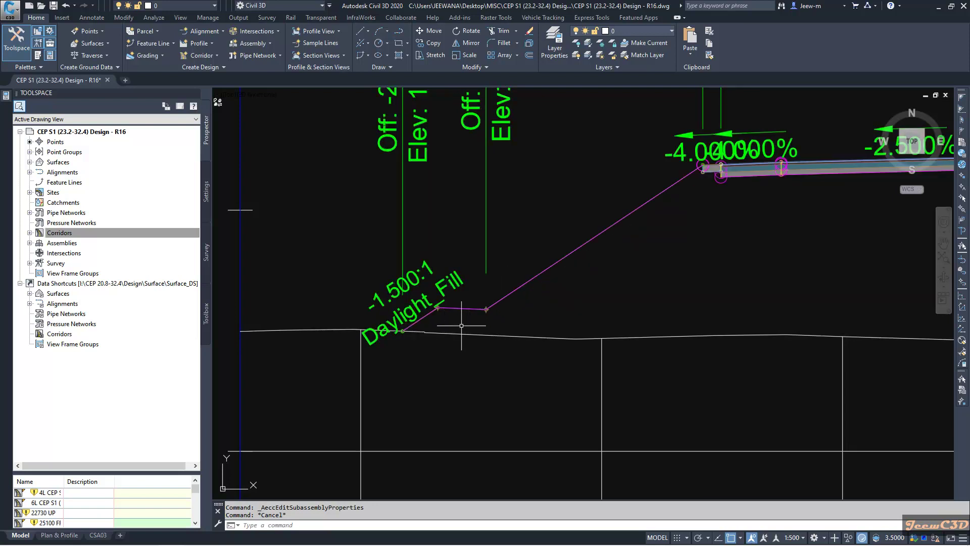
scroll(468, 327, "down", 10)
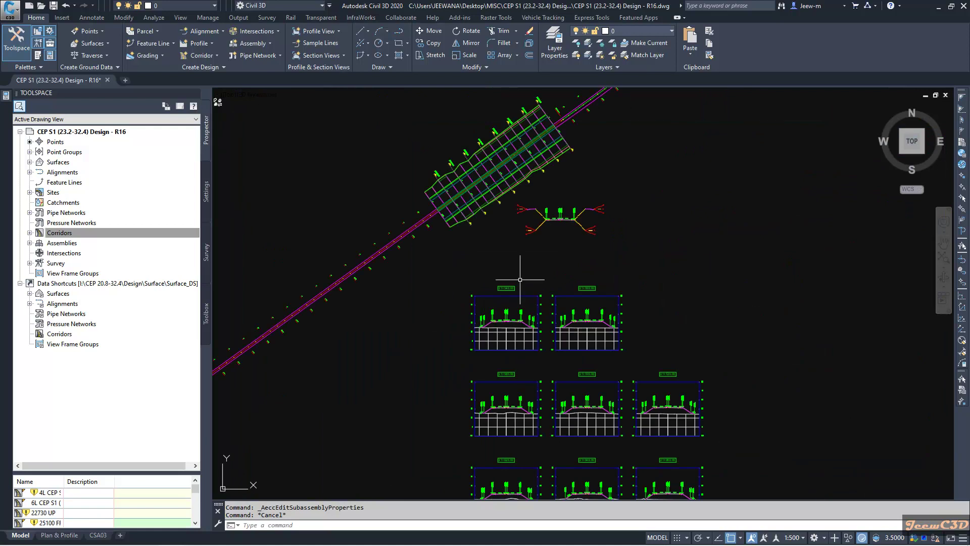
scroll(532, 281, "up", 4)
scroll(536, 280, "up", 4)
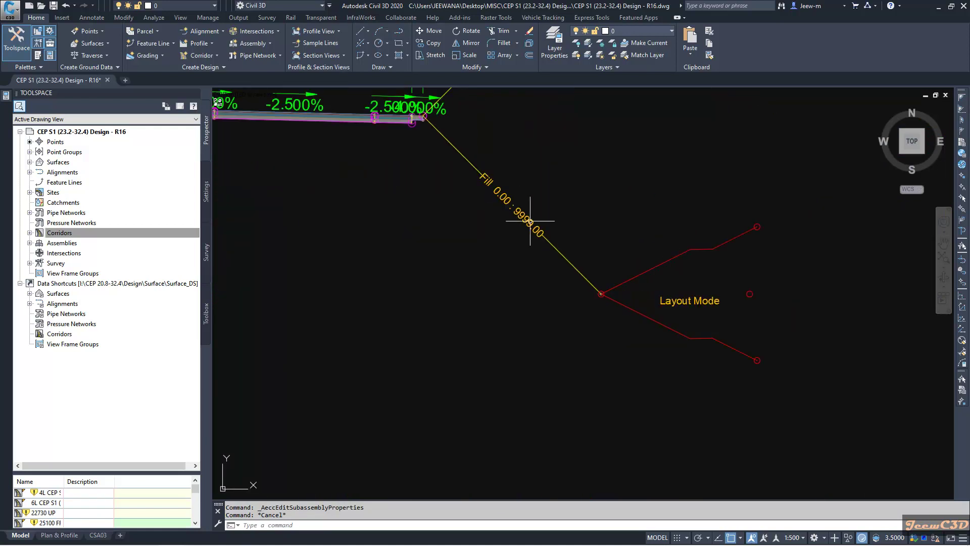
scroll(600, 189, "down", 2)
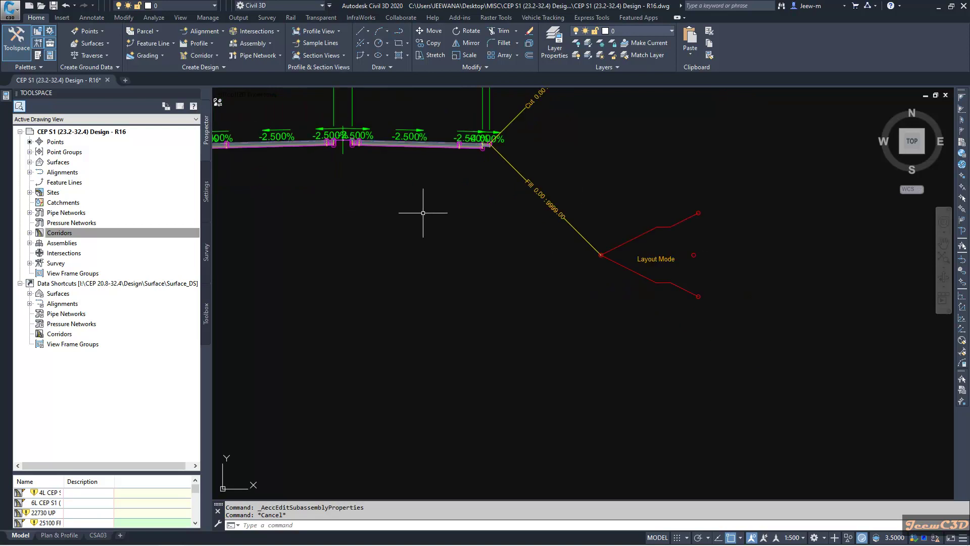
Pick ConditionalCutOrFill from the Conditional palette with Layout Grade 0.5, Type Fill, Maximum Distance 7.
left_click(39, 55)
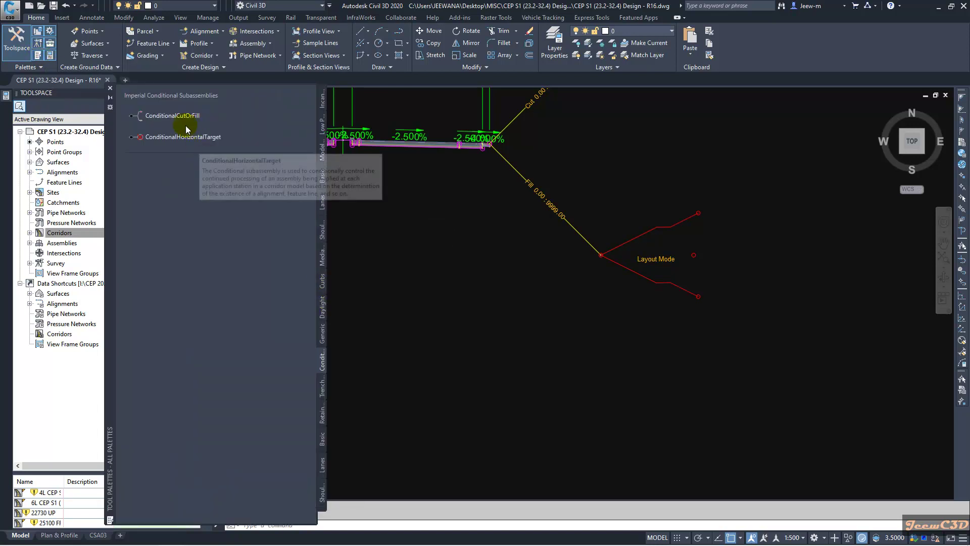
left_click(175, 116)
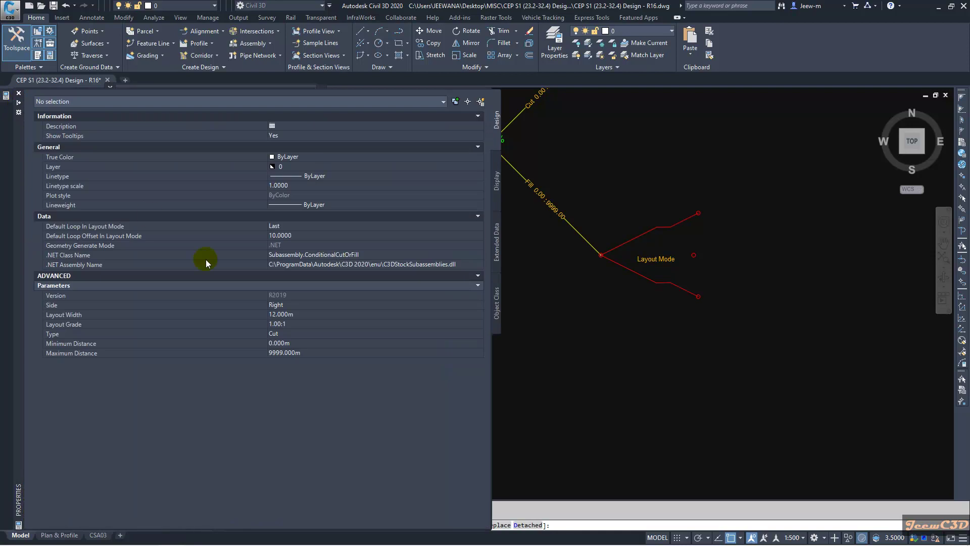
left_click(283, 323)
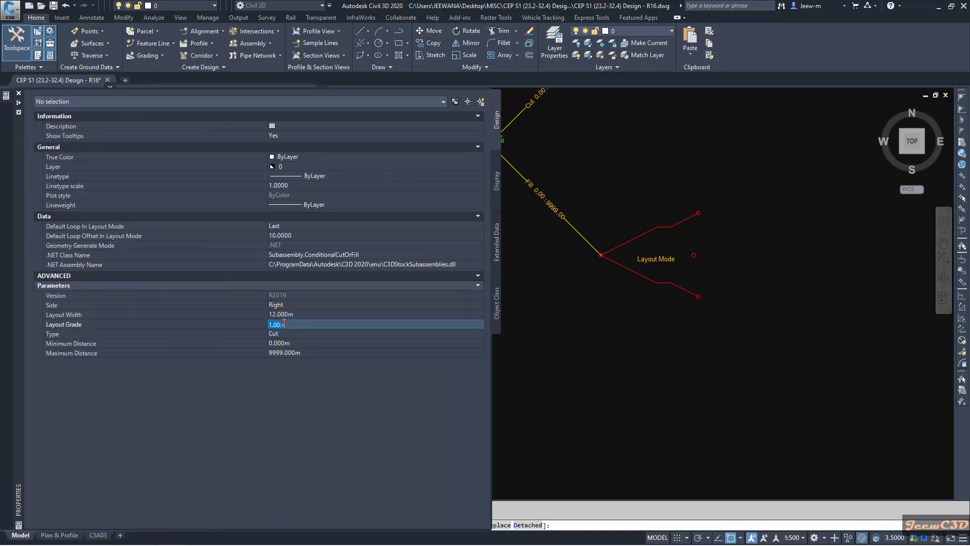
type("0.5")
key("Return")
left_click(284, 333)
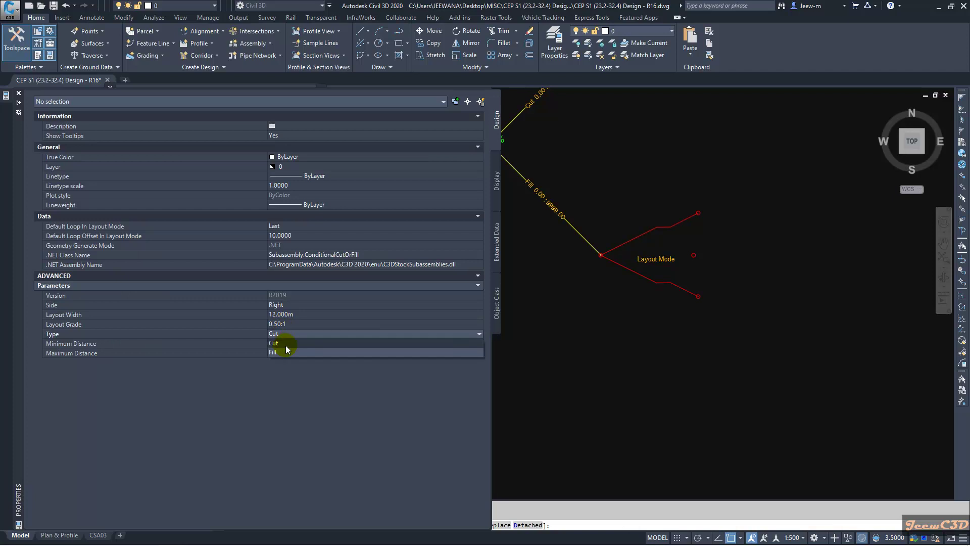
left_click(285, 352)
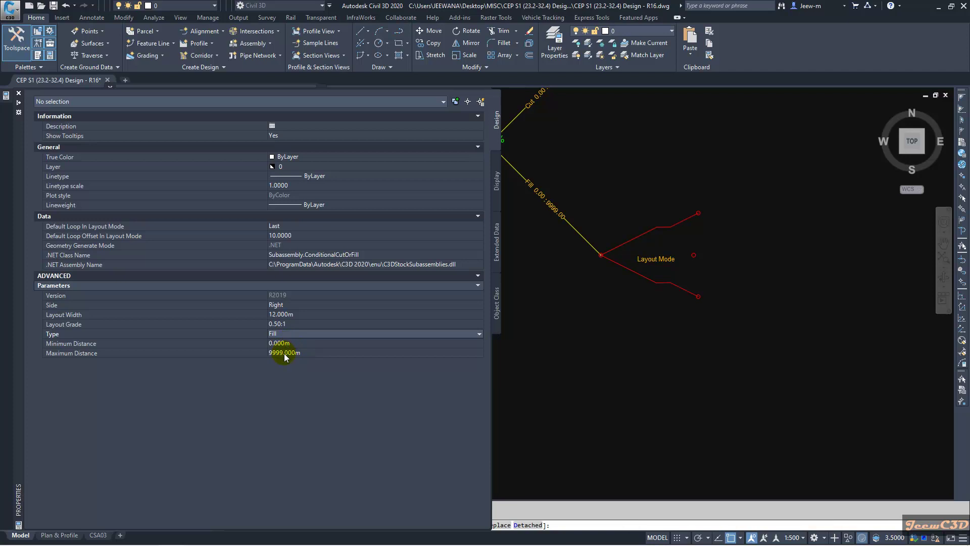
left_click(284, 353)
type("7")
key("Return")
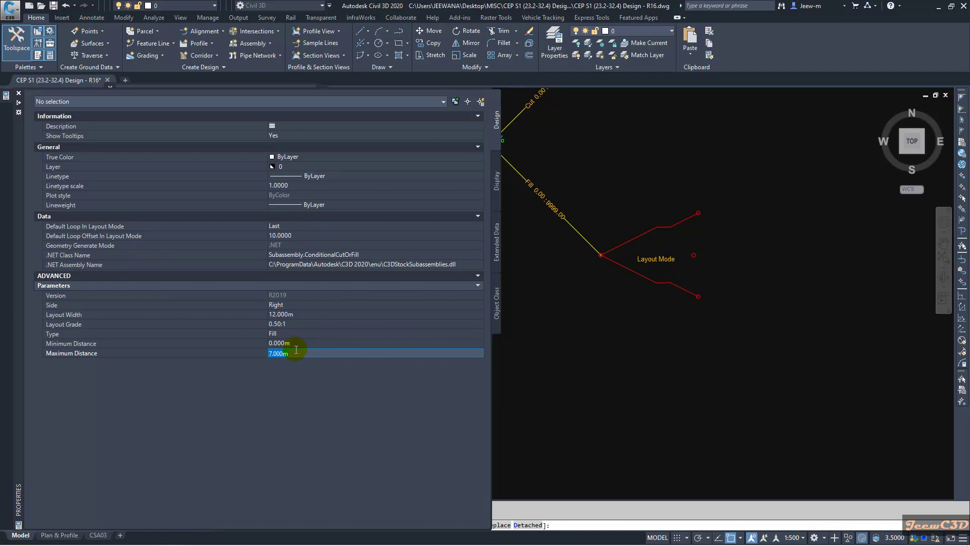
middle_click_drag(566, 308, 652, 341)
scroll(610, 193, "up", 10)
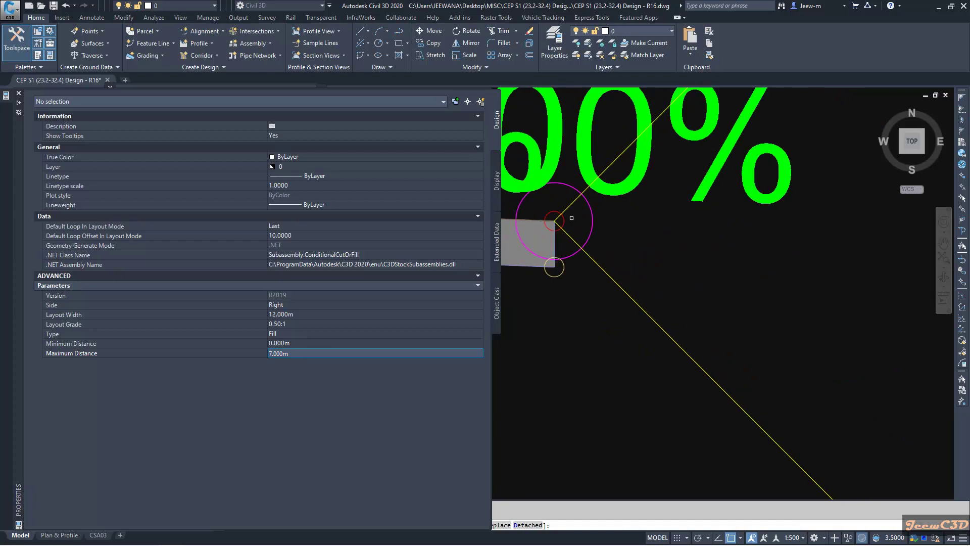
Place the ConditionalCutOrFill at the right lane edge, adding a 0.00 : 7.00 fill link.
left_click(563, 219)
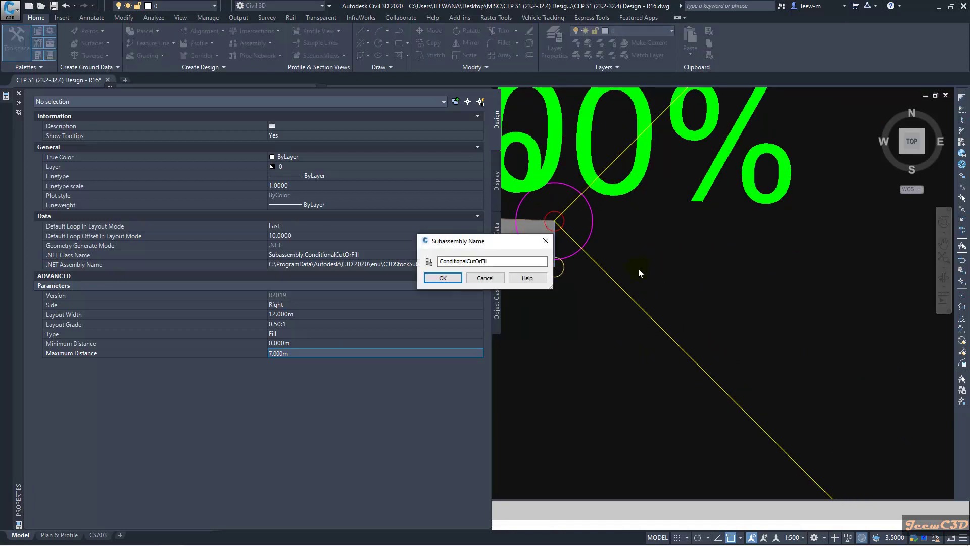
left_click(496, 261)
left_click(442, 277)
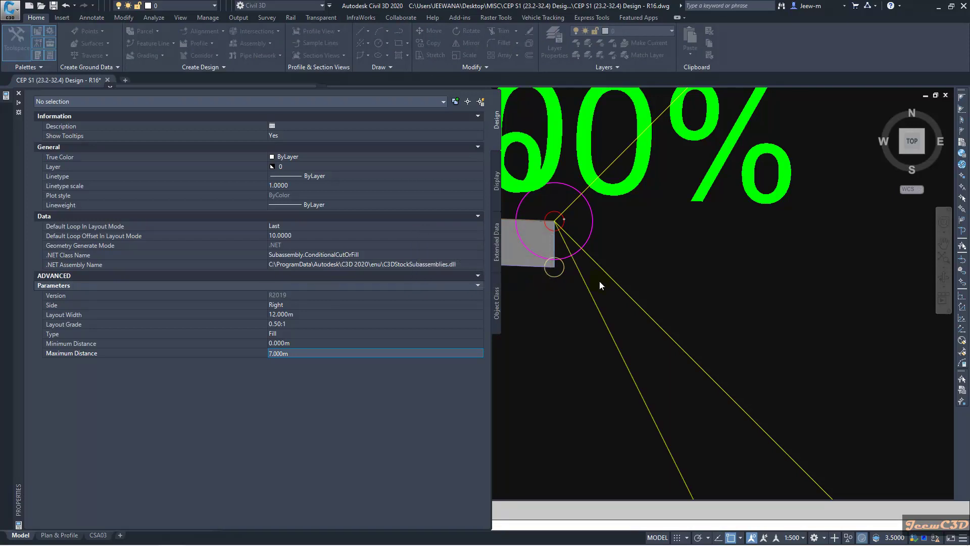
scroll(564, 219, "down", 6)
middle_click_drag(609, 242, 625, 257)
scroll(651, 250, "up", 7)
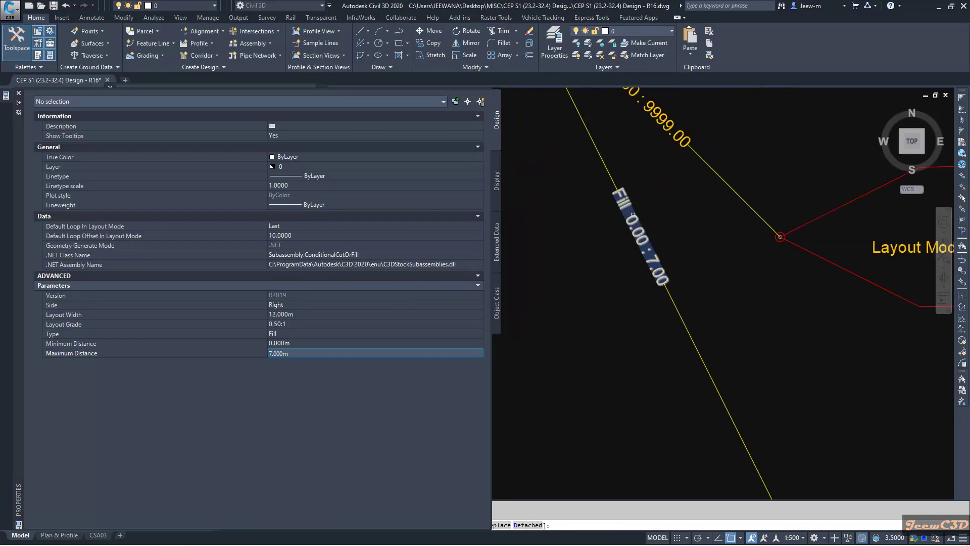
key("Escape")
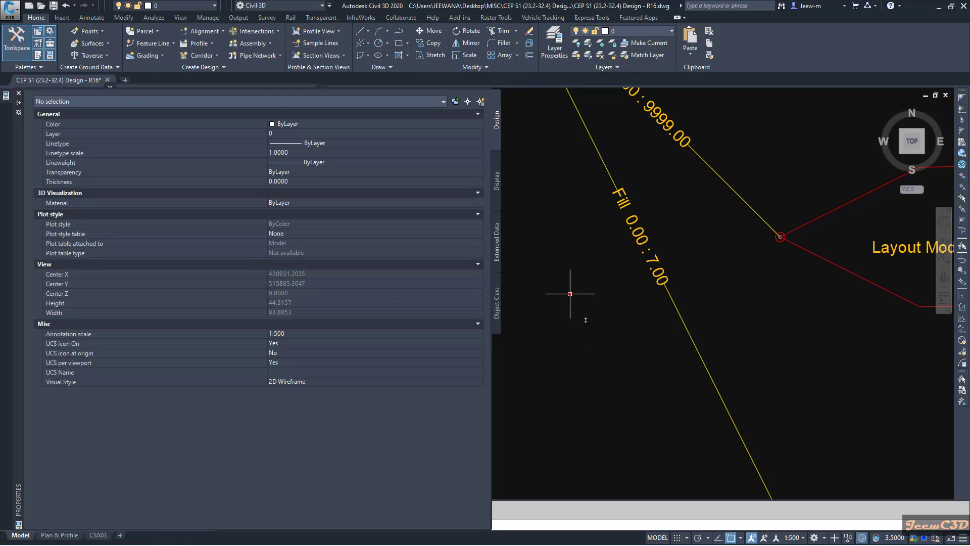
scroll(606, 310, "down", 2)
middle_click_drag(664, 185, 675, 231)
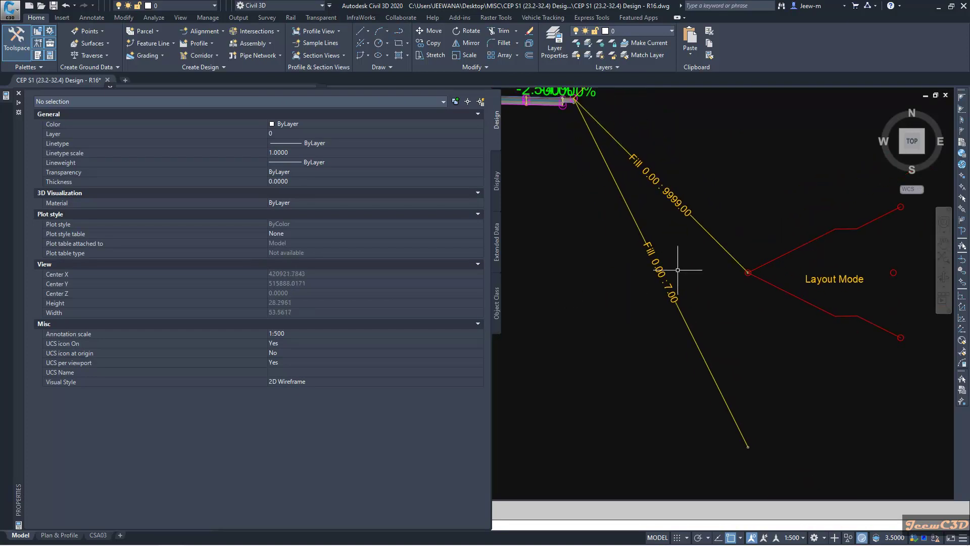
middle_click_drag(715, 332, 751, 319)
scroll(703, 303, "down", 4)
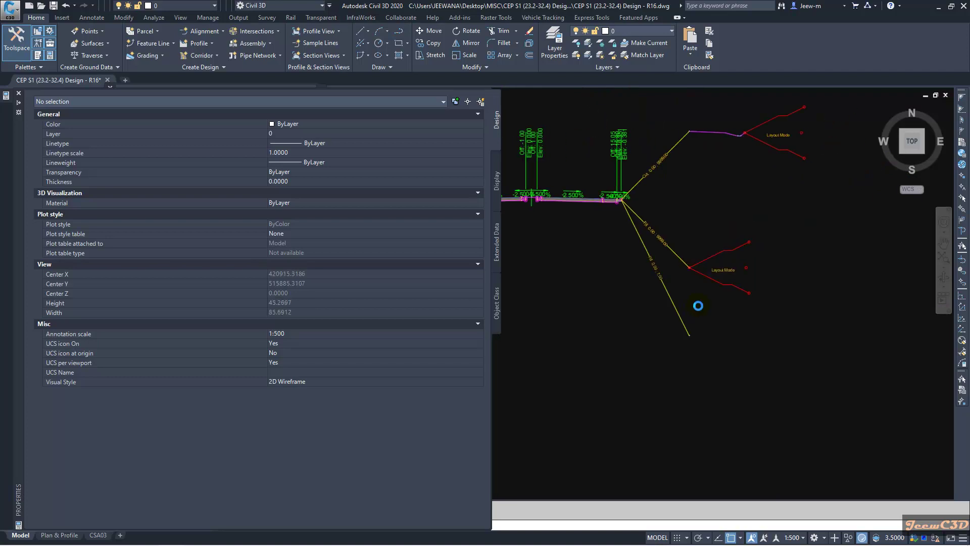
Copy DaylightBench RHS onto the end of the lower 0.00 : 7.00 fill link.
left_click(720, 283)
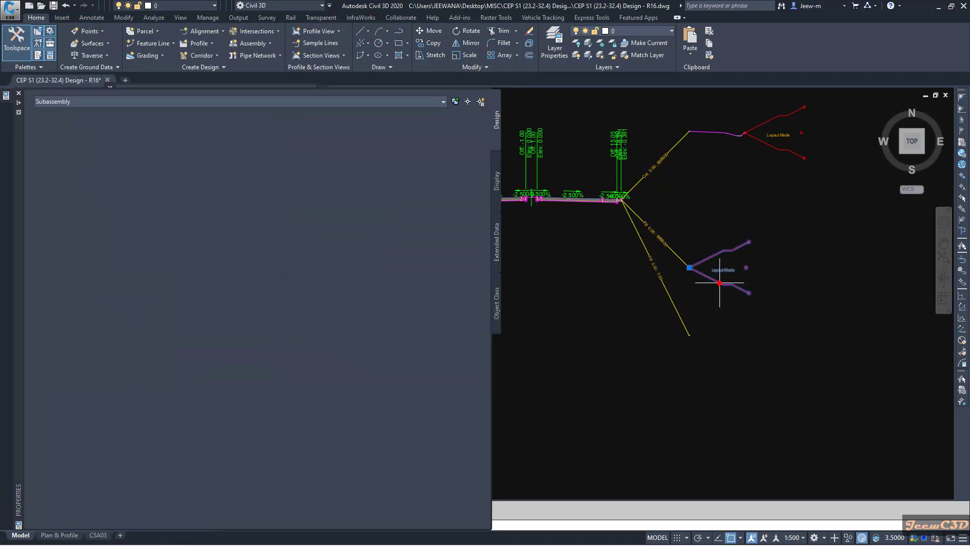
left_click(115, 32)
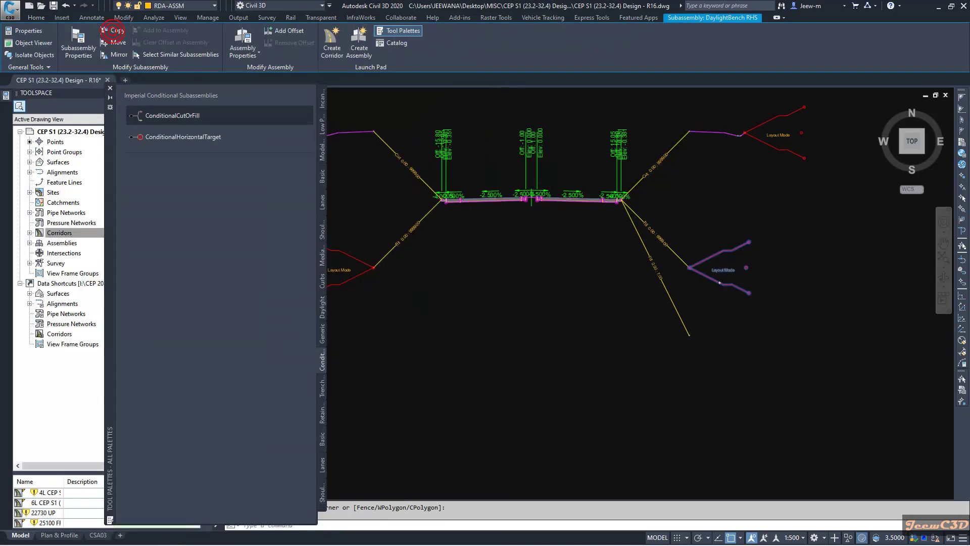
scroll(662, 319, "up", 5)
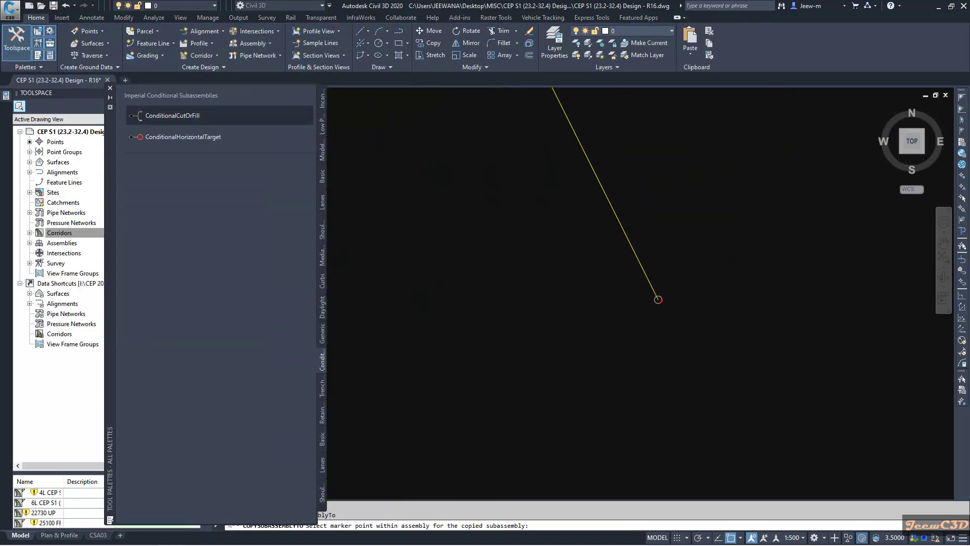
left_click(658, 300)
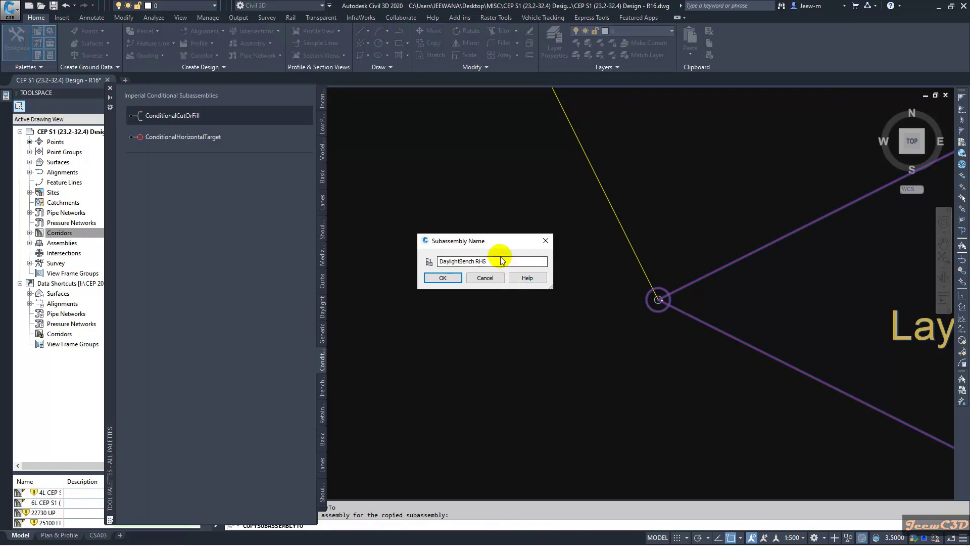
left_click(450, 279)
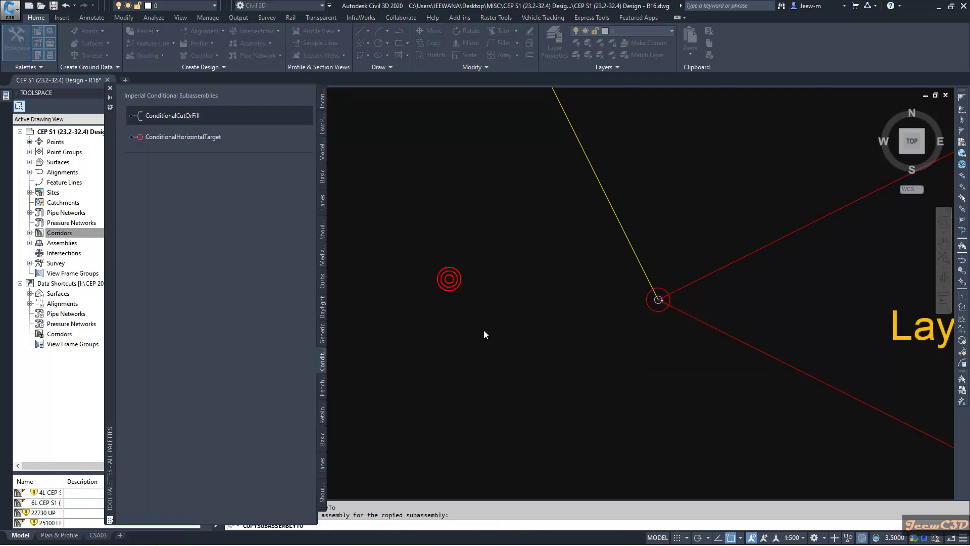
scroll(513, 339, "down", 6)
key("Escape")
Open the copied bench's Subassembly Properties on the Parameters tab.
left_click(539, 344)
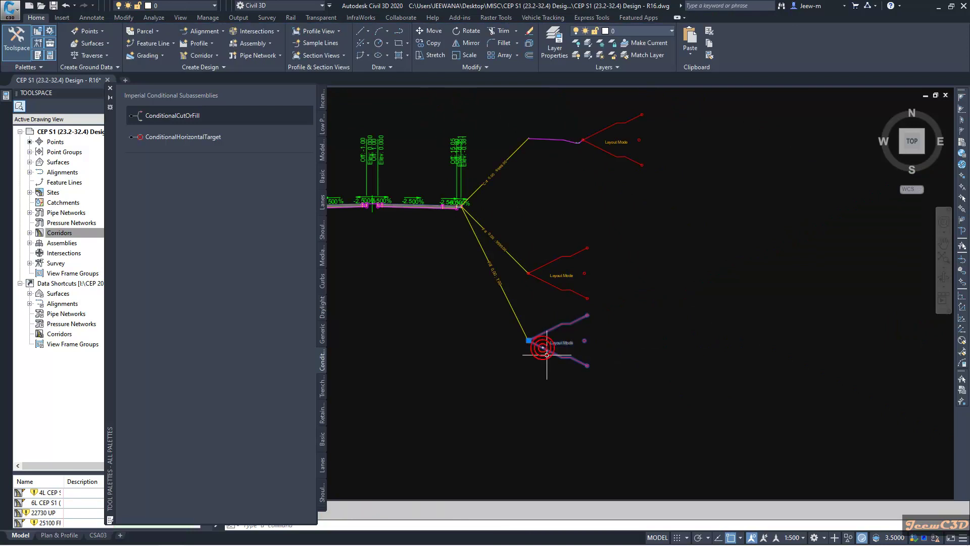
left_click(78, 46)
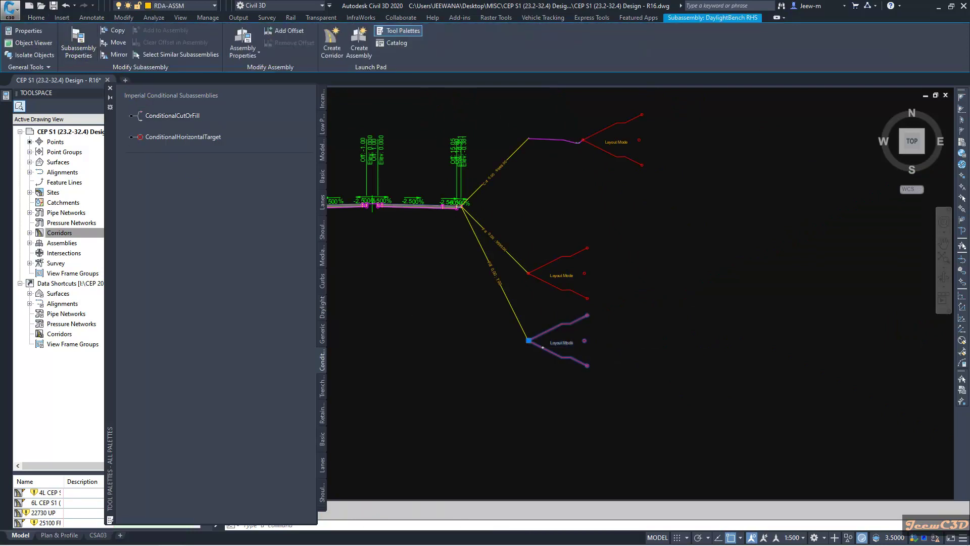
left_click(147, 116)
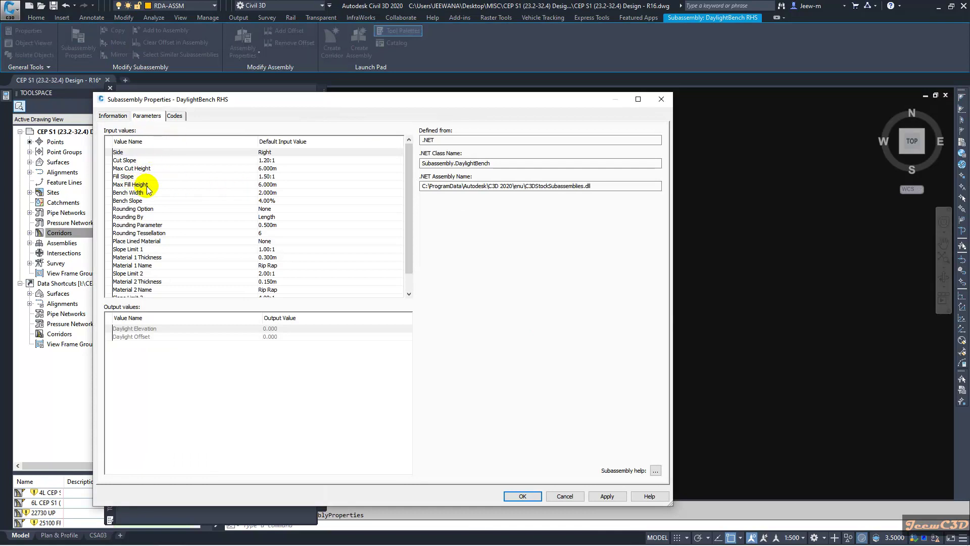
Change the copied bench's Max Fill Height to 7 and confirm with OK.
left_click(277, 185)
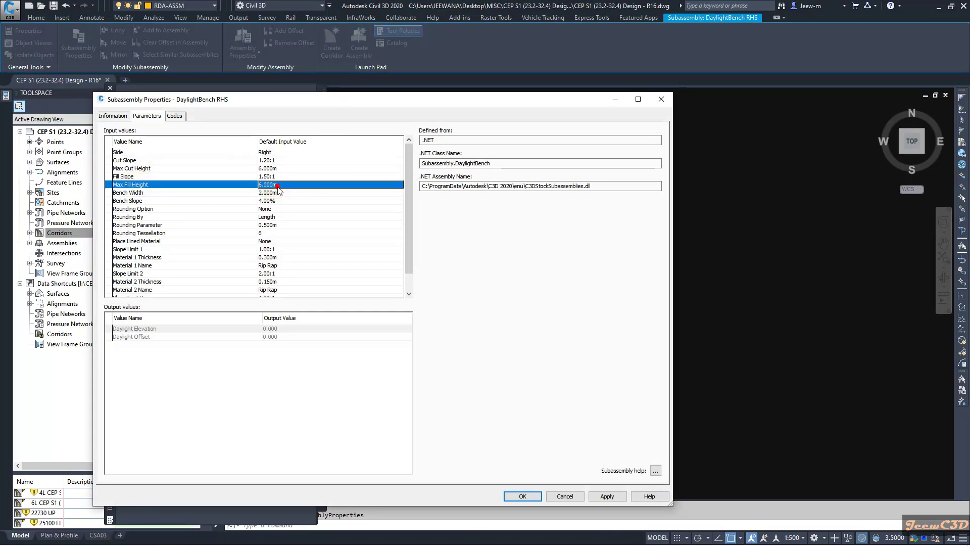
left_click(277, 186)
type("7")
key("Return")
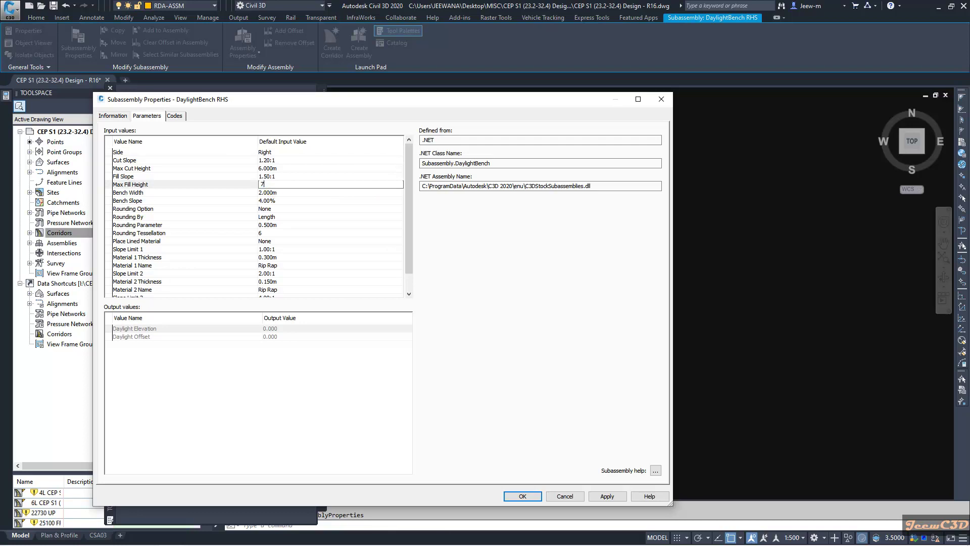
left_click(278, 187)
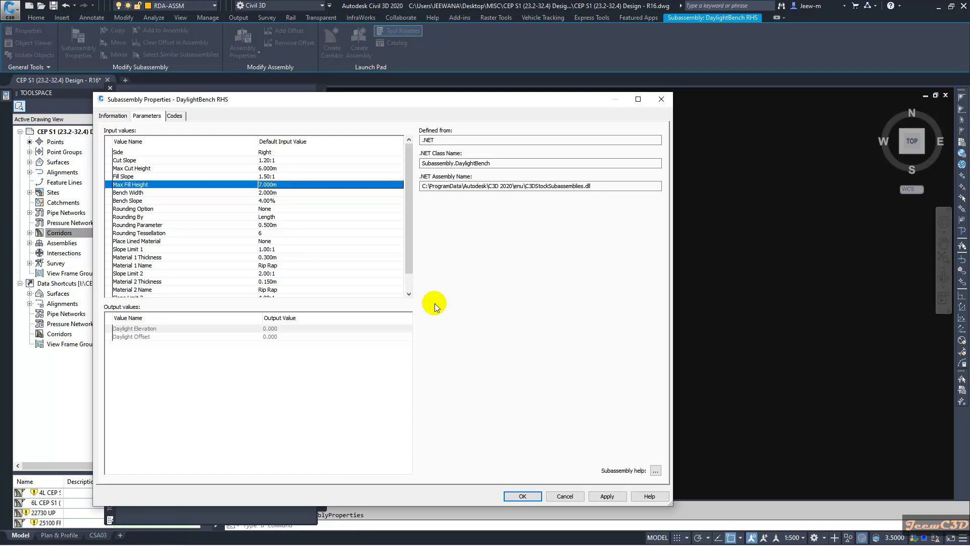
left_click(521, 497)
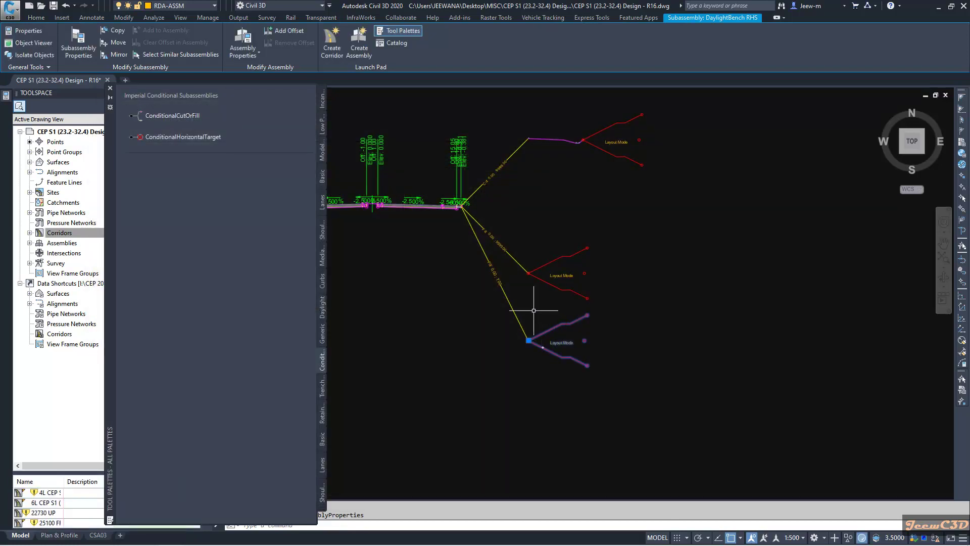
Select the 0.00 : 9999.00 fill link on the right and open its Subassembly Properties.
key("Escape")
scroll(507, 257, "up", 5)
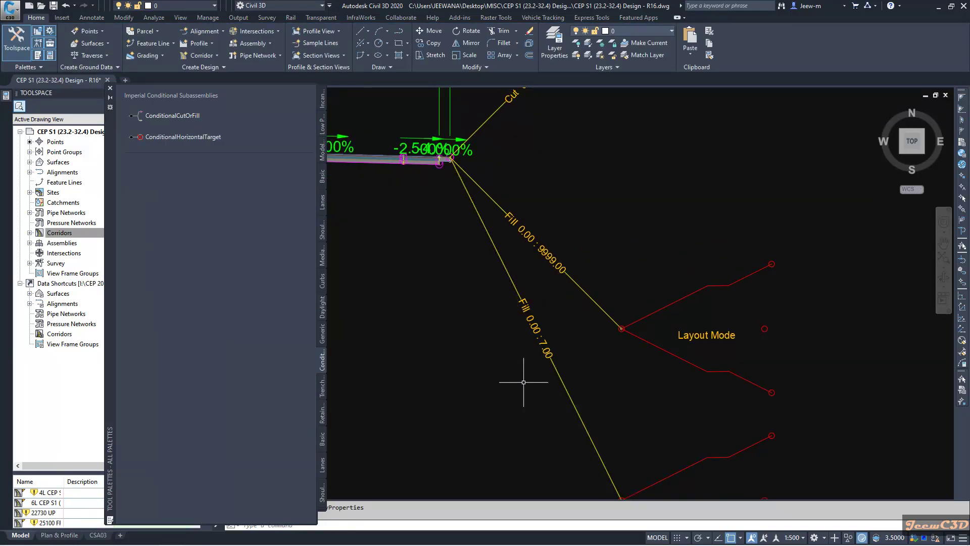
scroll(525, 354, "down", 2)
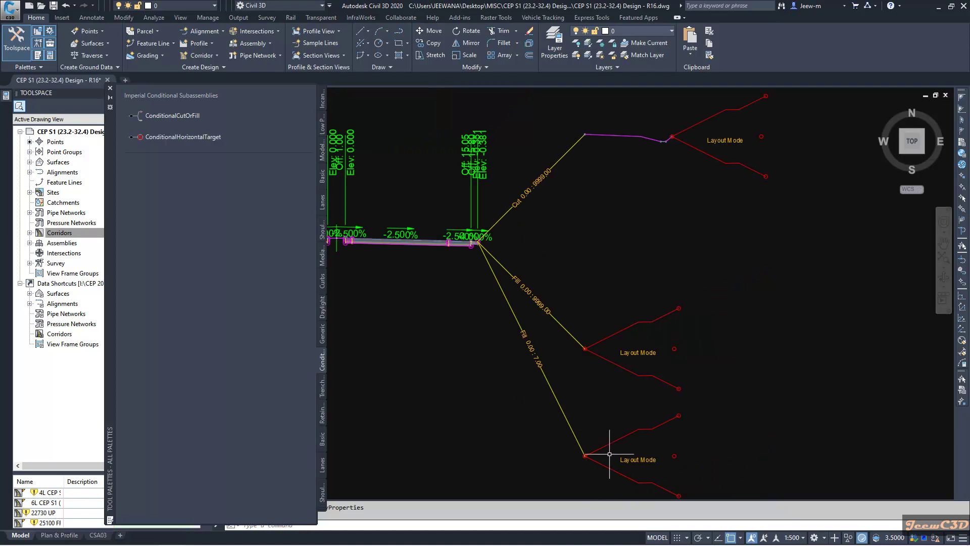
scroll(543, 319, "up", 2)
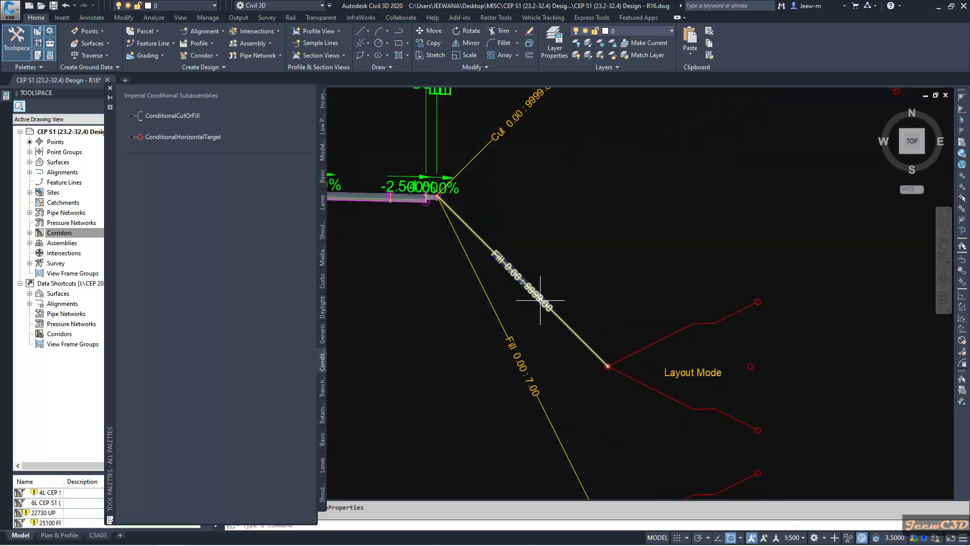
left_click(538, 302)
left_click(79, 48)
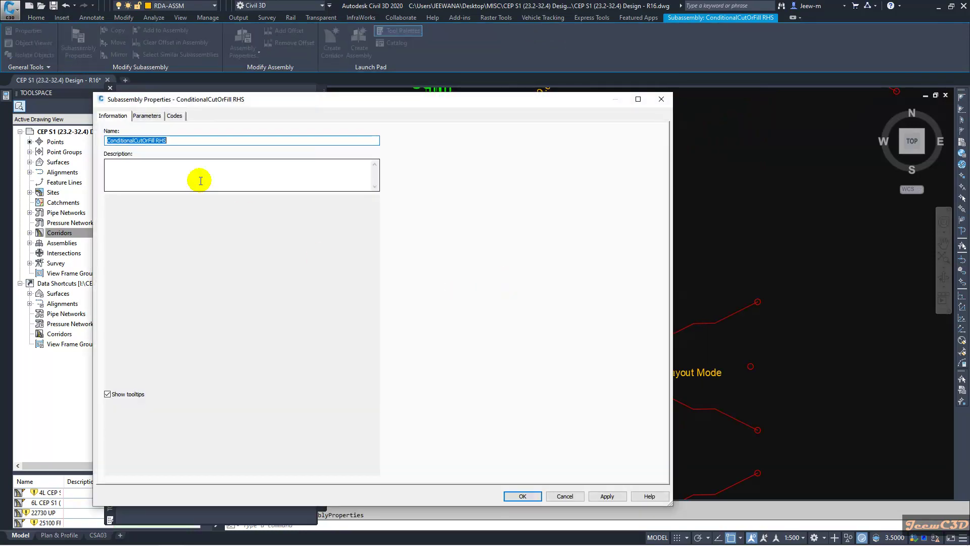
Set the right-side fill link's Minimum Distance to 7 m so its range reads 7.00 : 9999.00.
left_click(152, 119)
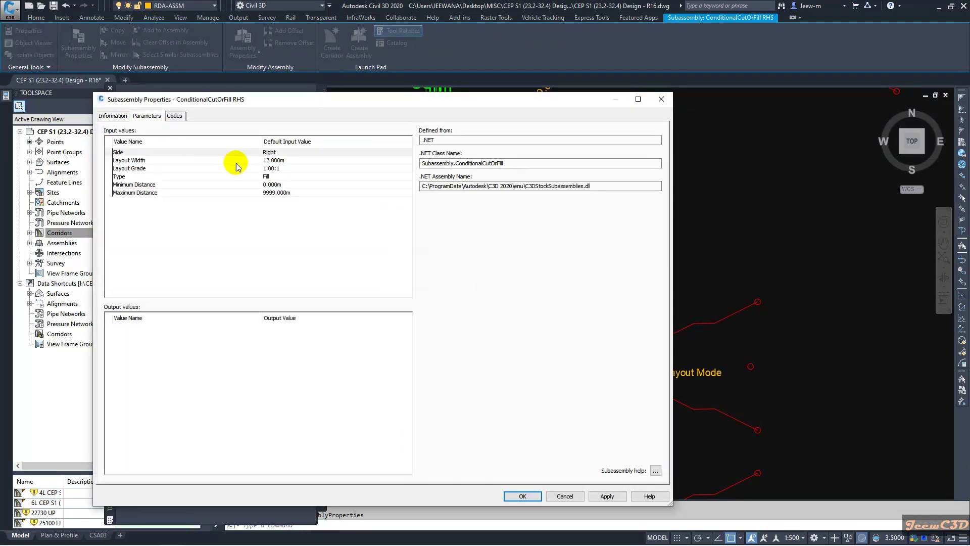
left_click(280, 192)
left_click(273, 185)
type("7")
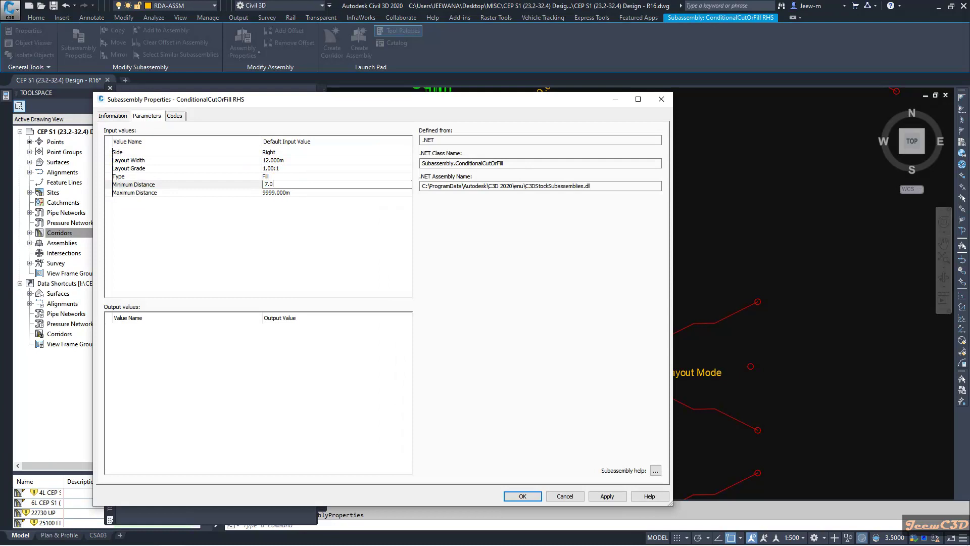
left_click(278, 185)
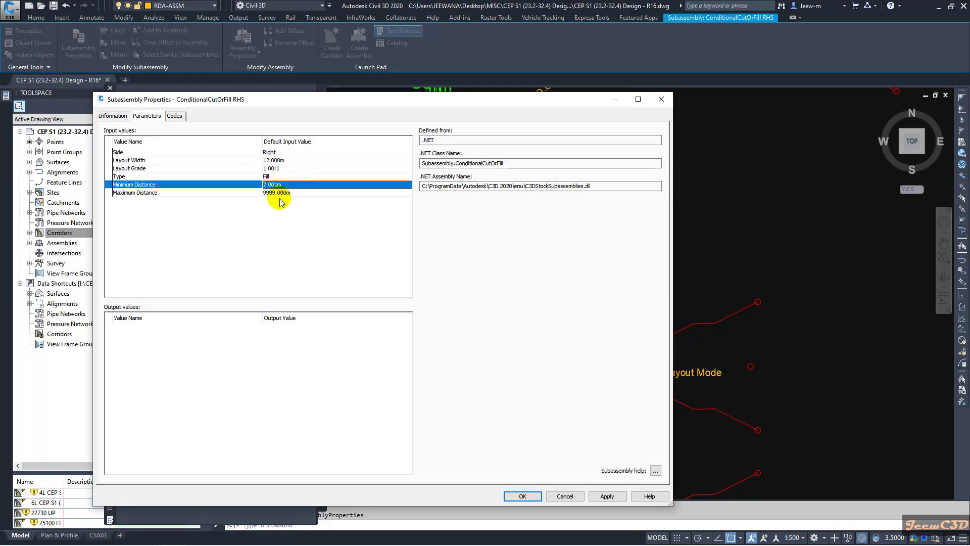
left_click(318, 245)
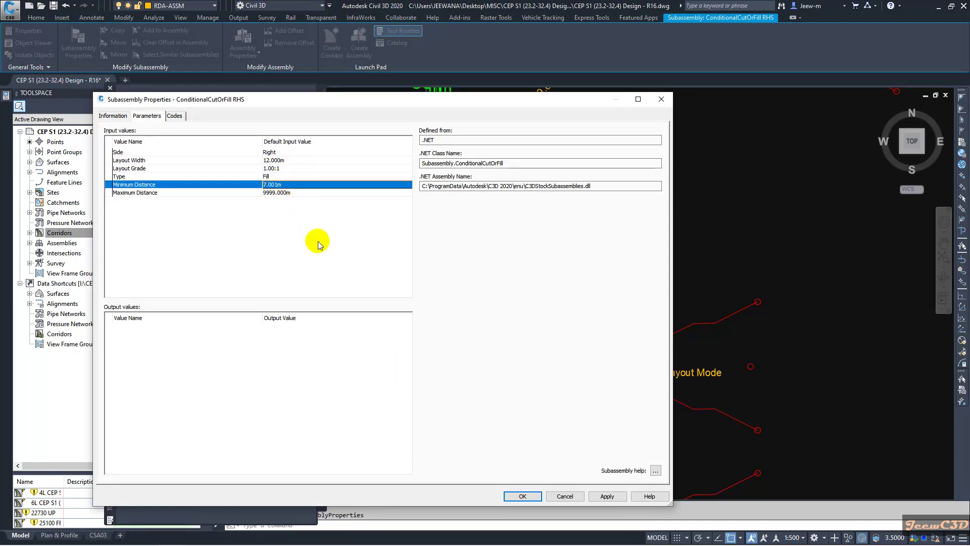
left_click(516, 498)
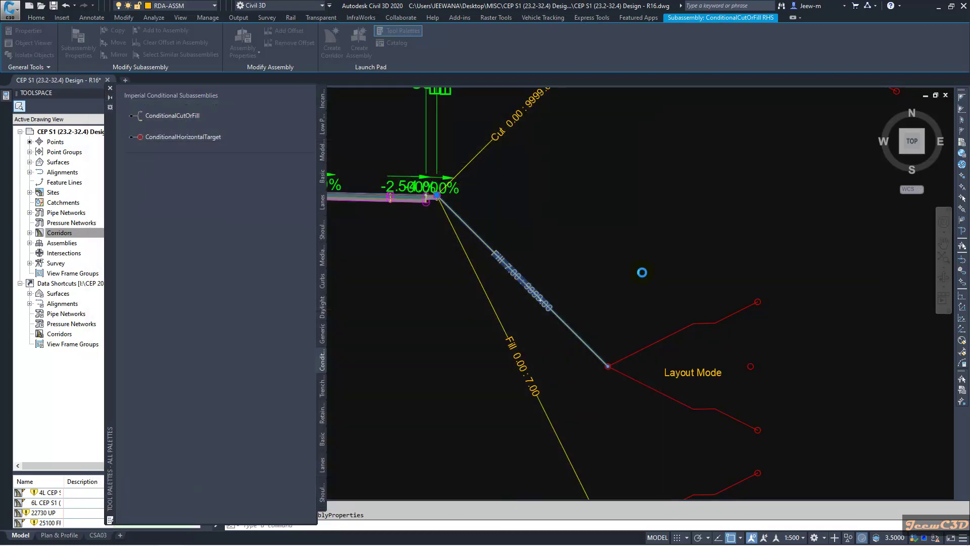
Select the lower right fill link and DaylightBench for mirroring.
scroll(641, 272, "down", 5)
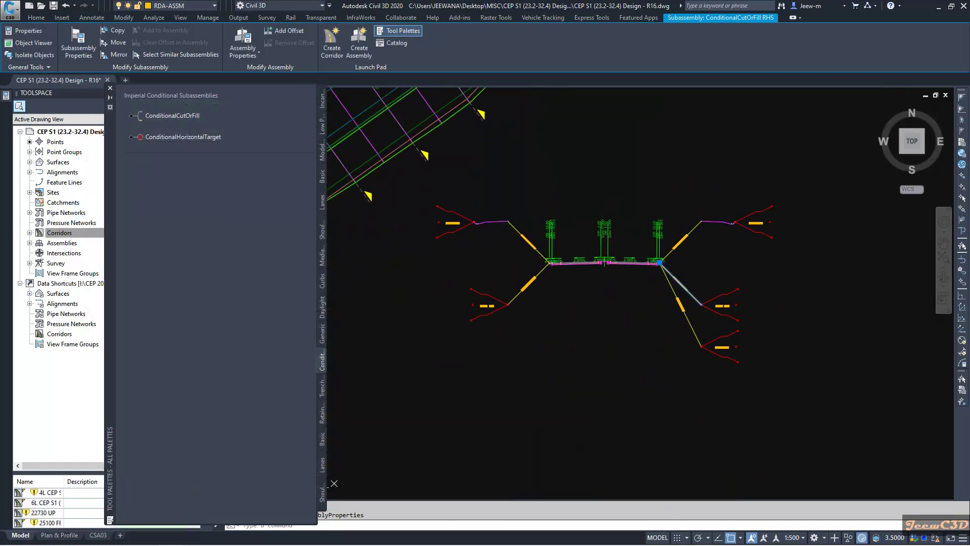
key("Escape")
left_click(711, 374)
left_click(687, 340)
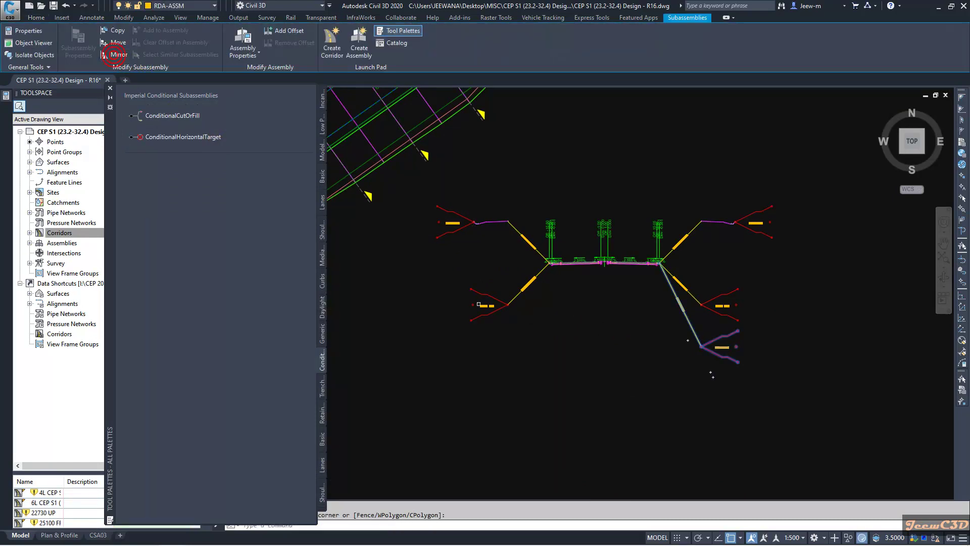
Mirror the selected link and bench about the assembly's left marker.
left_click(115, 55)
scroll(548, 262, "up", 10)
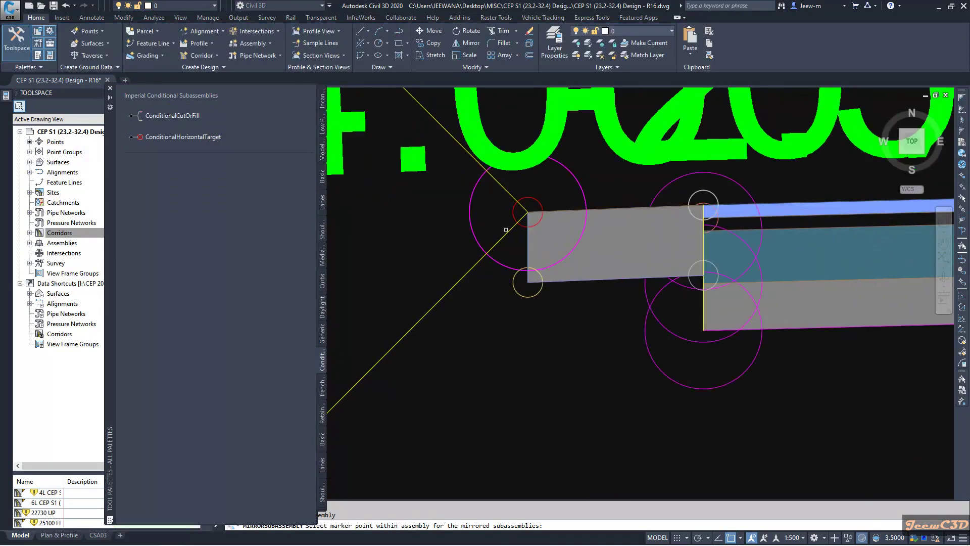
left_click(511, 212)
Rename the mirrored copies to ConditionalCutOrFill LHS and DaylightBench LHS.
left_click(494, 261)
left_click(490, 262)
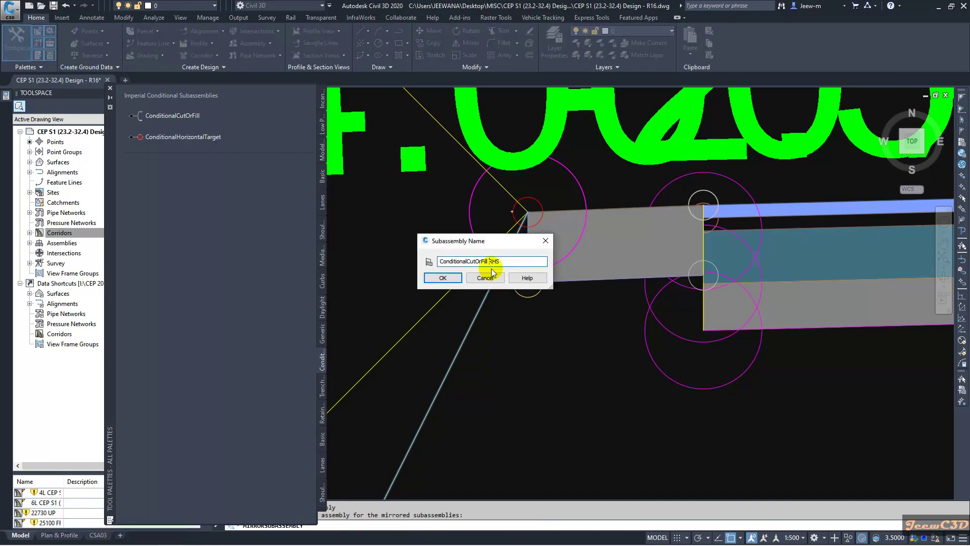
key("BackSpace")
type("L")
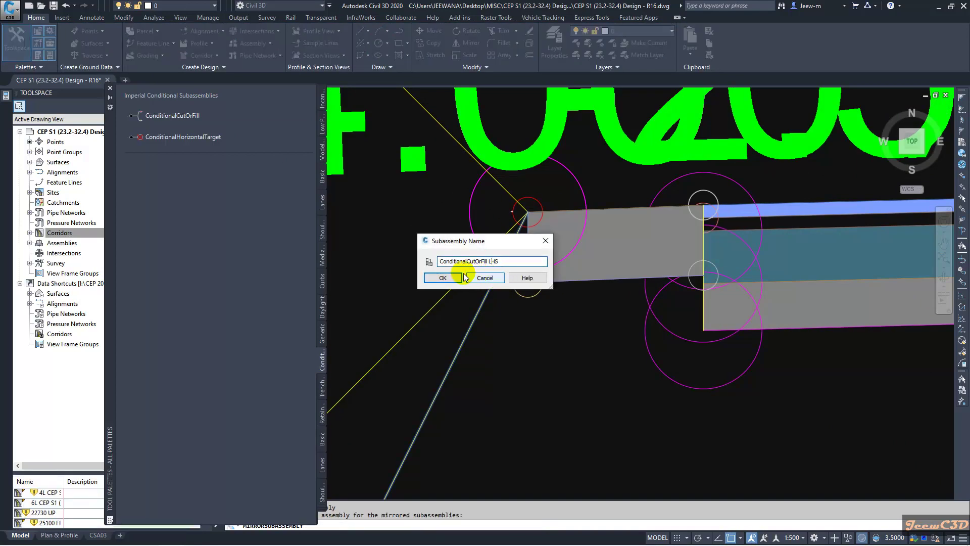
left_click(443, 277)
left_click(479, 261)
key("BackSpace")
type("L")
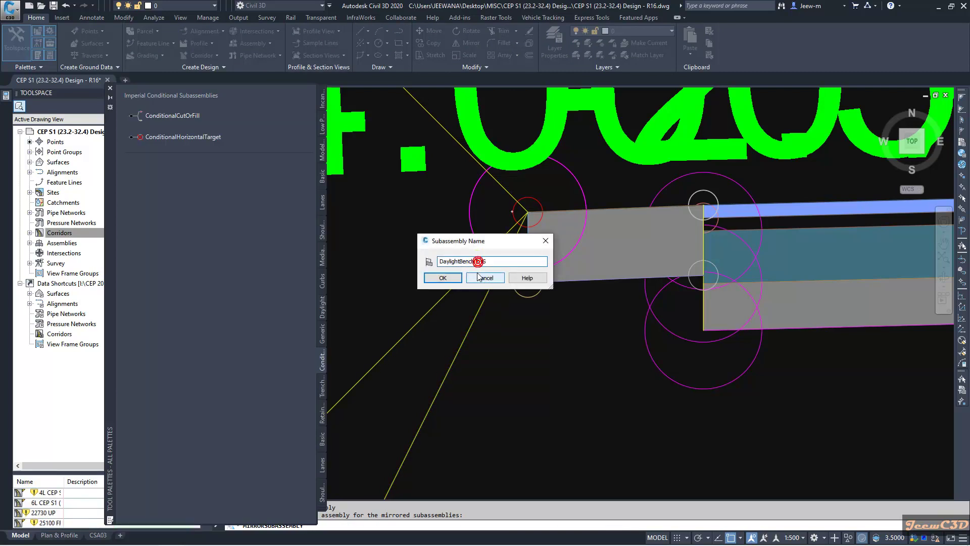
left_click(443, 277)
Select the upper left Fill 0.00 : 9999.00 conditional fill subassembly.
scroll(532, 322, "down", 5)
middle_click_drag(538, 377, 556, 334)
scroll(556, 334, "down", 6)
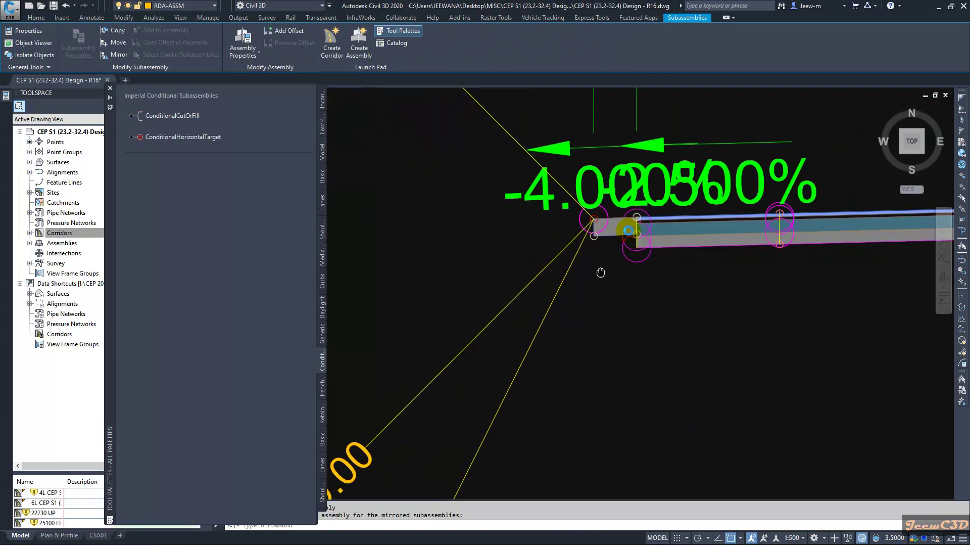
scroll(600, 364, "up", 6)
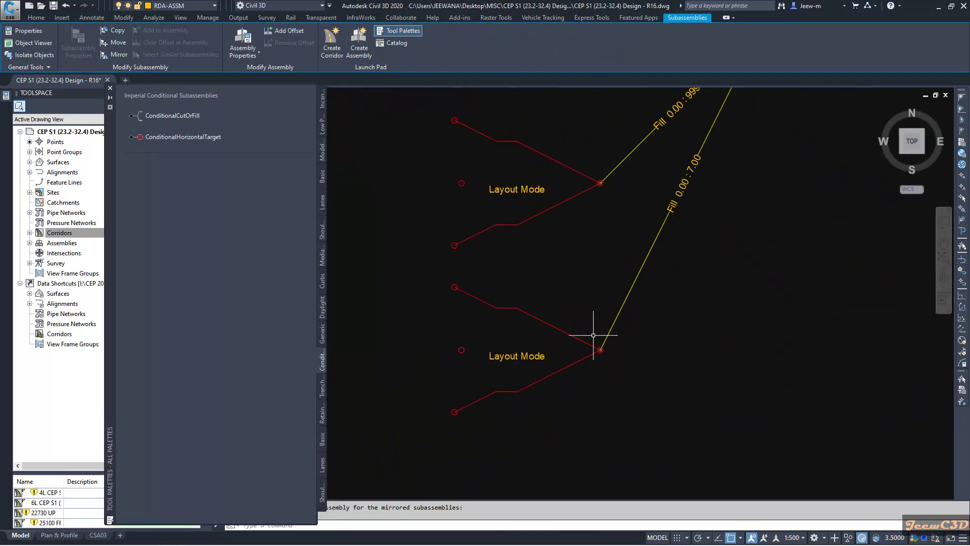
key("Escape")
middle_click_drag(628, 270, 570, 346)
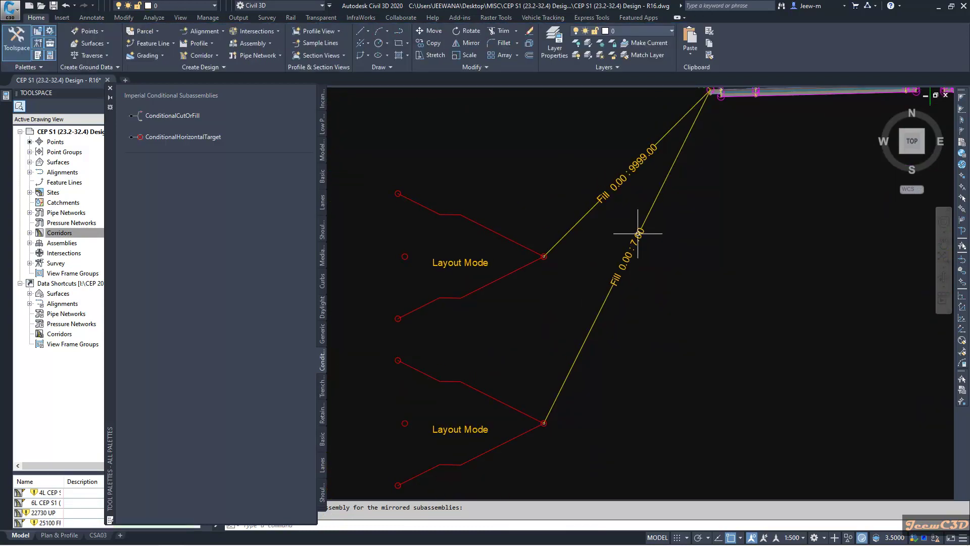
left_click(639, 168)
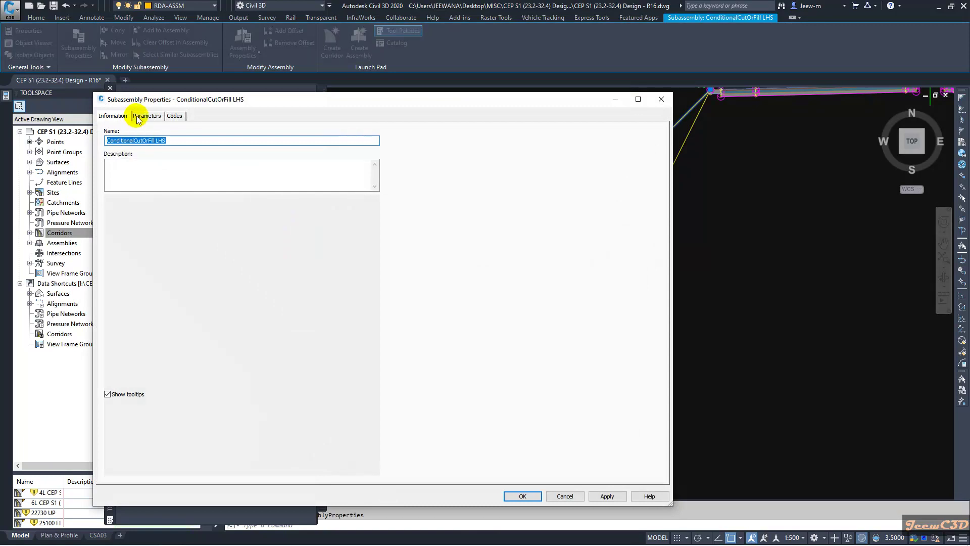
Set the ConditionalCutOrFill LHS Minimum Distance to 7.001 m and clear the selection.
left_click(143, 116)
left_click(281, 185)
left_click(282, 188)
type("7.001")
key("Return")
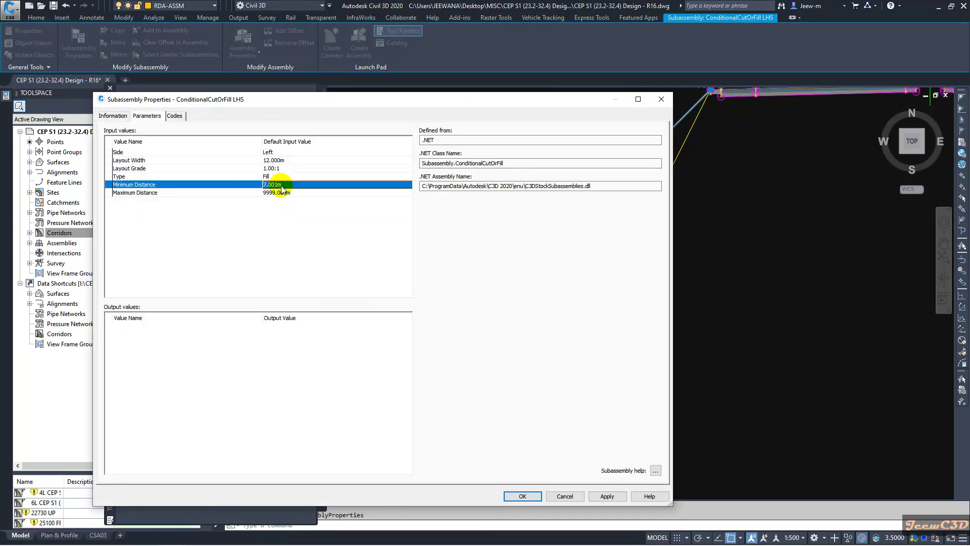
left_click(523, 496)
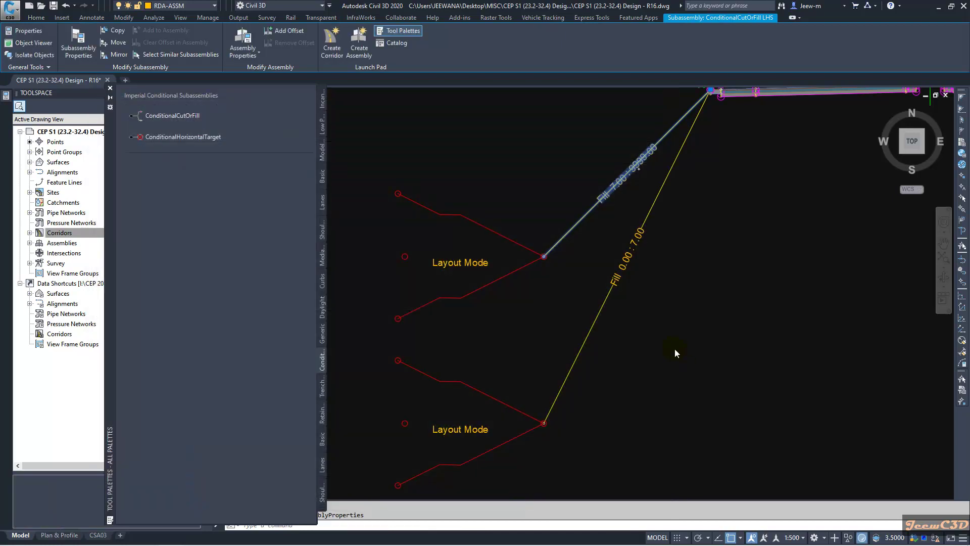
key("Escape")
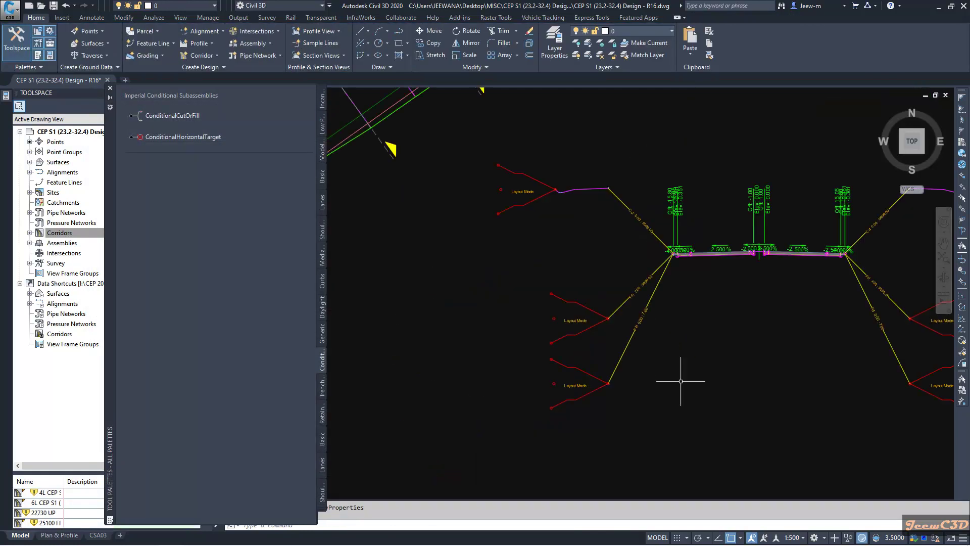
scroll(561, 326, "up", 2)
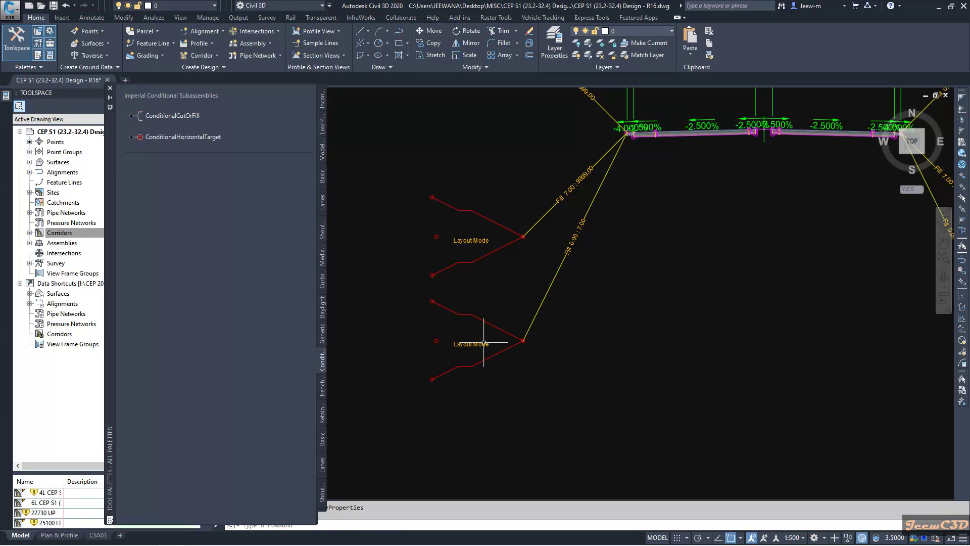
mouse_move(502, 332)
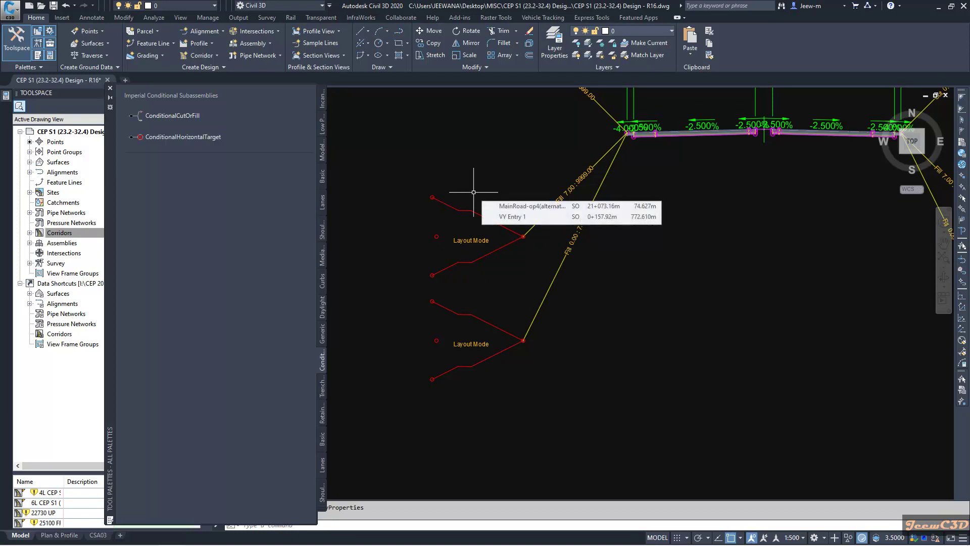
scroll(697, 288, "down", 6)
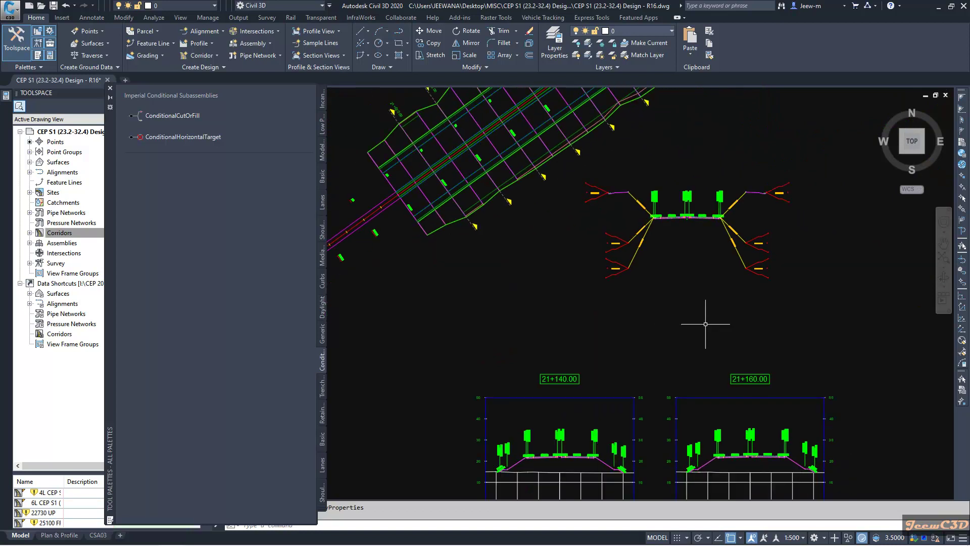
scroll(698, 313, "down", 4)
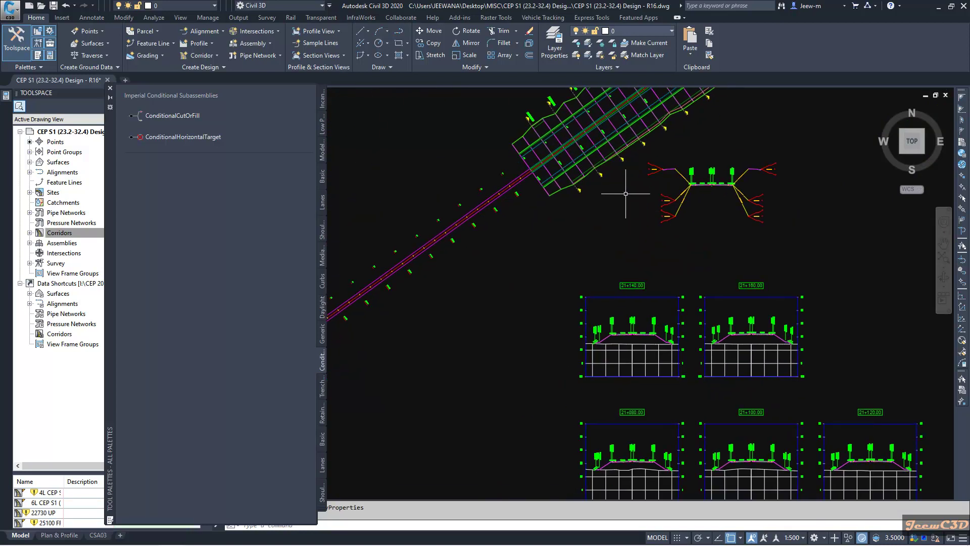
scroll(576, 193, "up", 5)
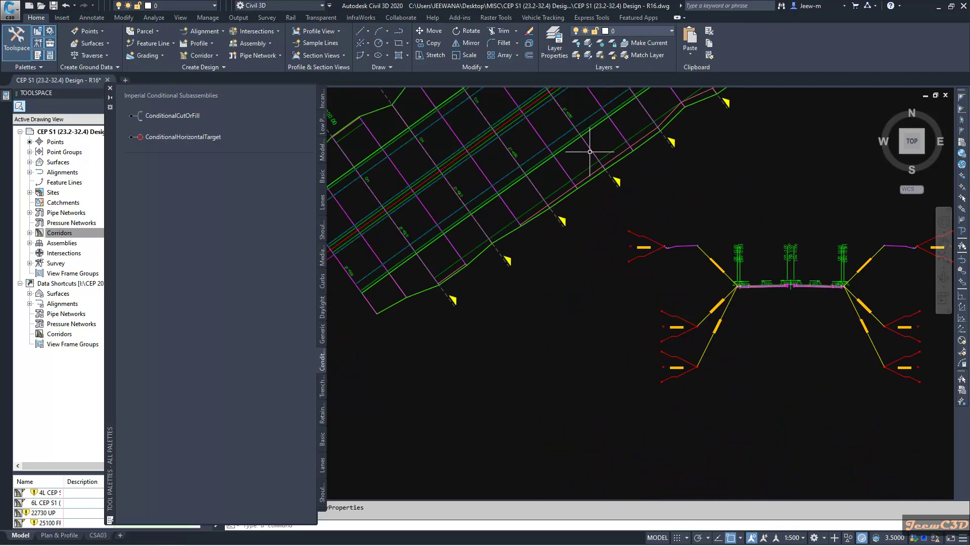
Select the corridor from the overlapping objects.
left_click(589, 146)
left_click(628, 198)
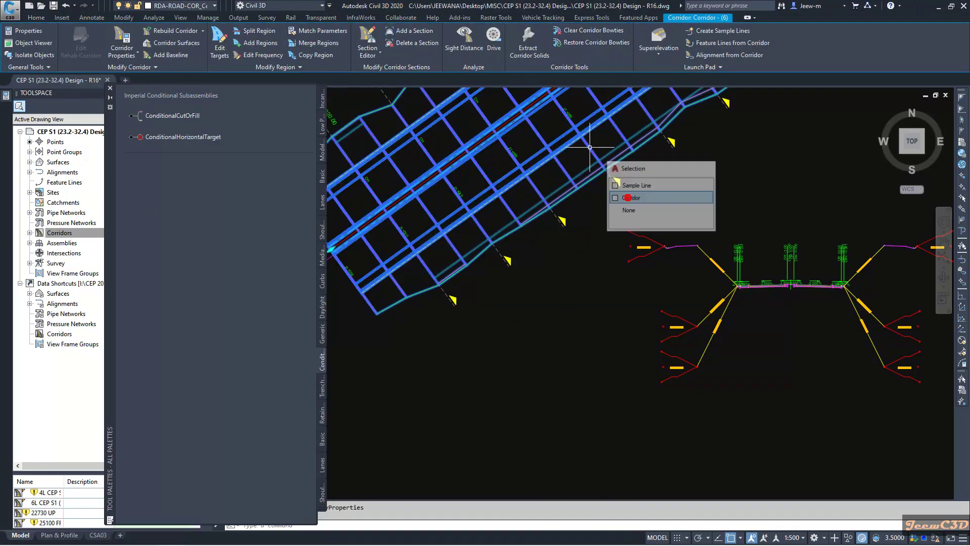
scroll(590, 233, "down", 3)
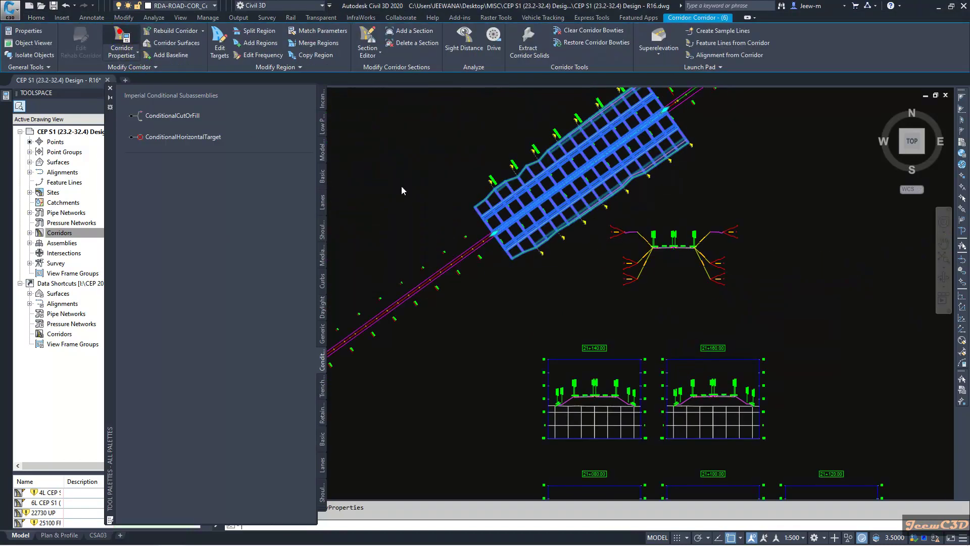
Map all corridor surface targets to FINAL EG CEP S1 (20.8-32.6) and rebuild the corridor.
left_click(121, 41)
left_click(788, 105)
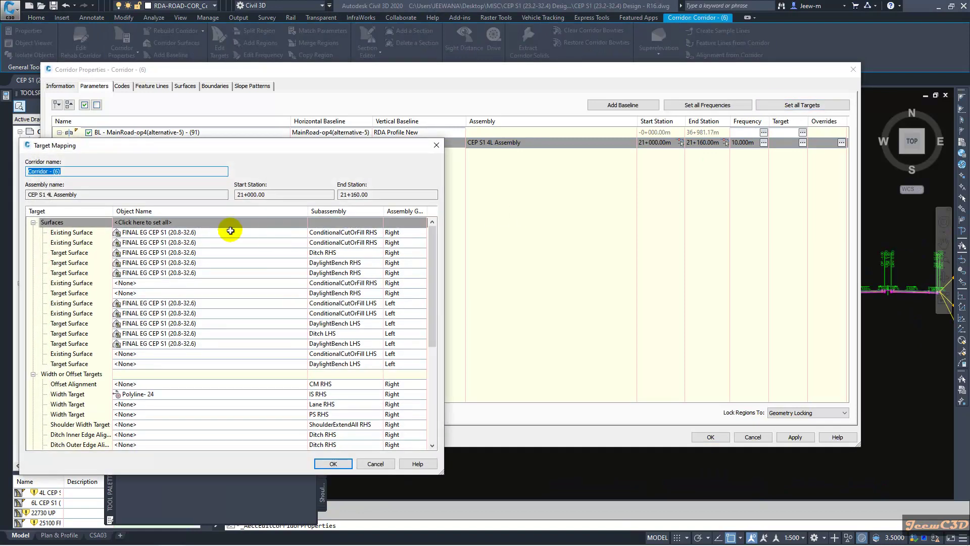
left_click(185, 222)
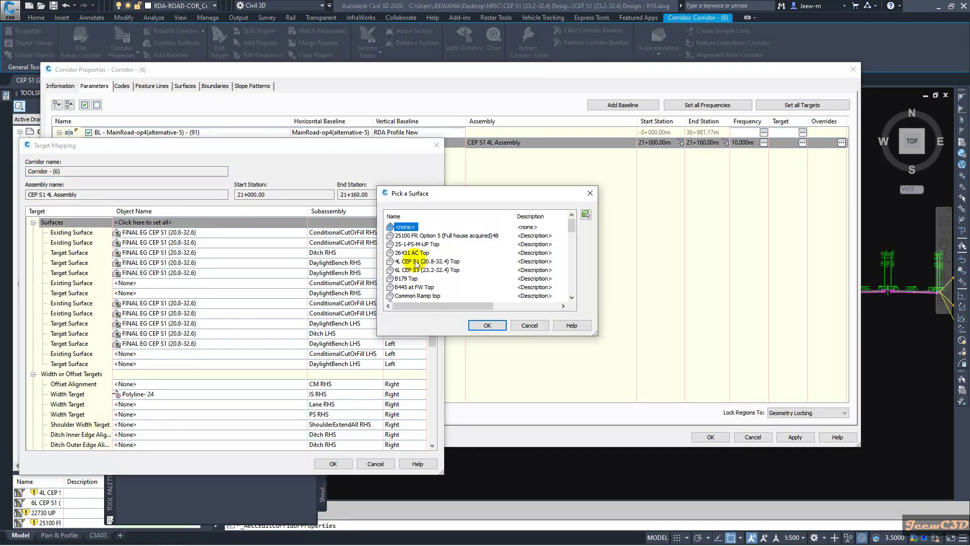
left_click(486, 325)
left_click(333, 463)
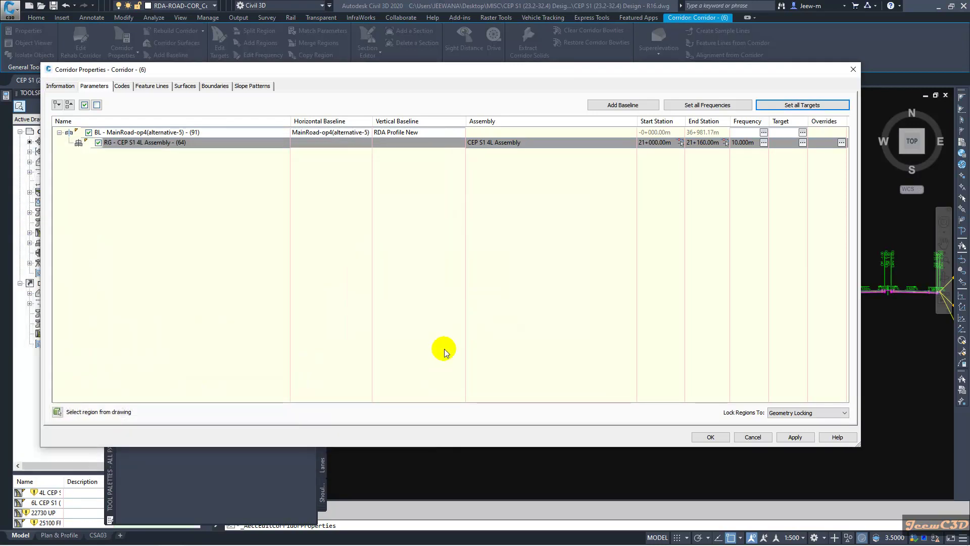
left_click(711, 437)
left_click(403, 260)
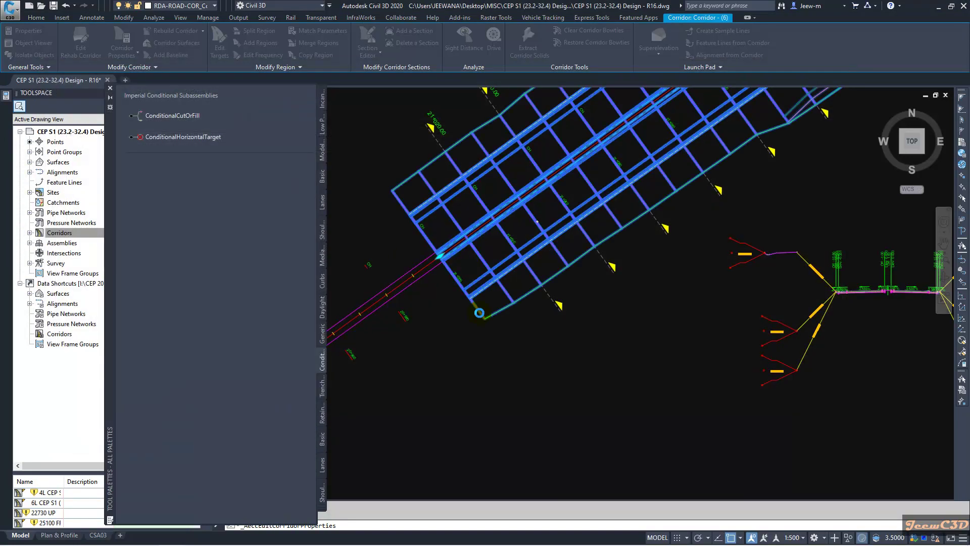
scroll(477, 348, "down", 2)
key("Escape")
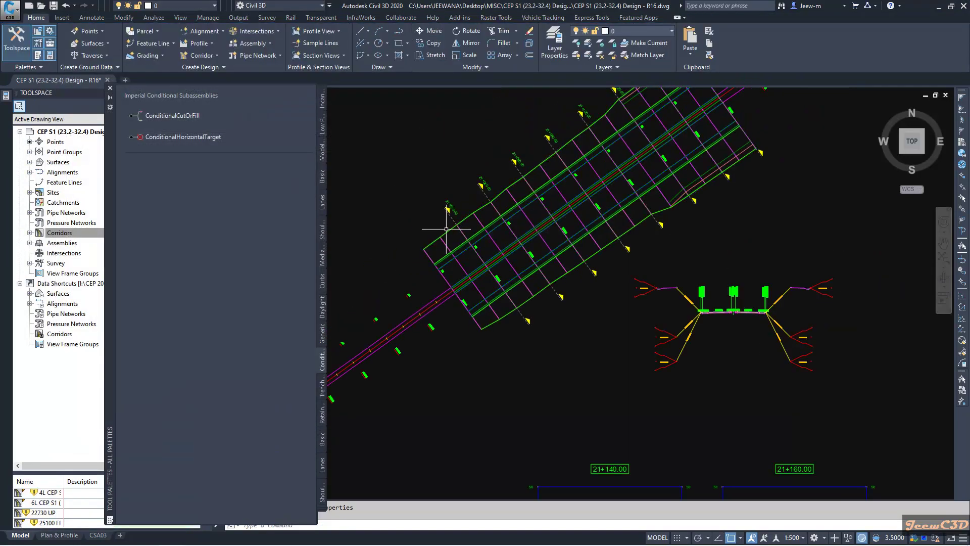
middle_click_drag(502, 197, 436, 257)
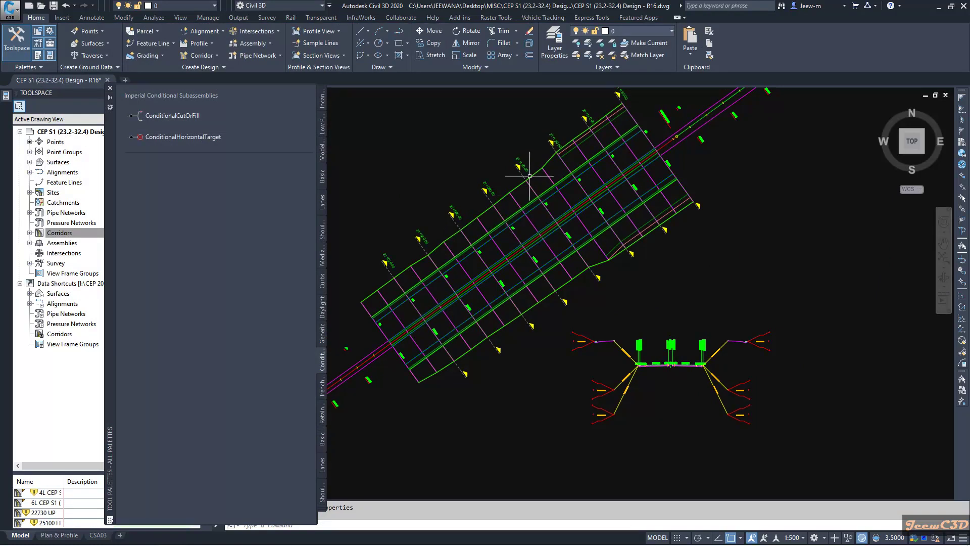
scroll(526, 309, "down", 5)
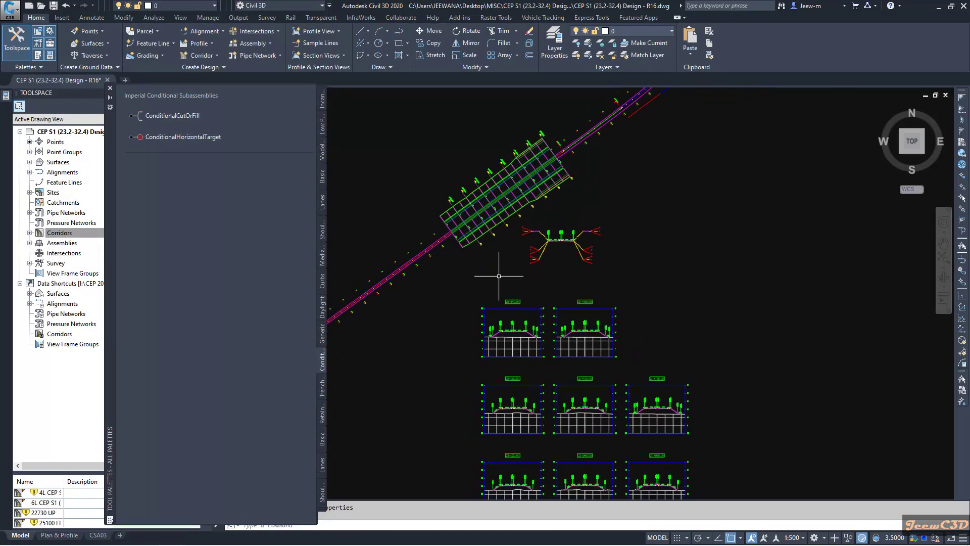
scroll(504, 395, "up", 8)
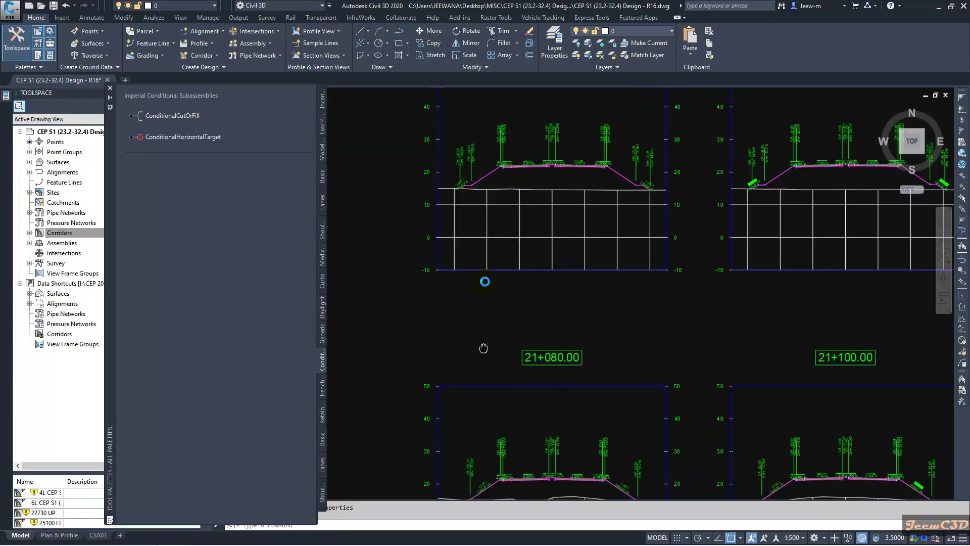
scroll(669, 338, "down", 3)
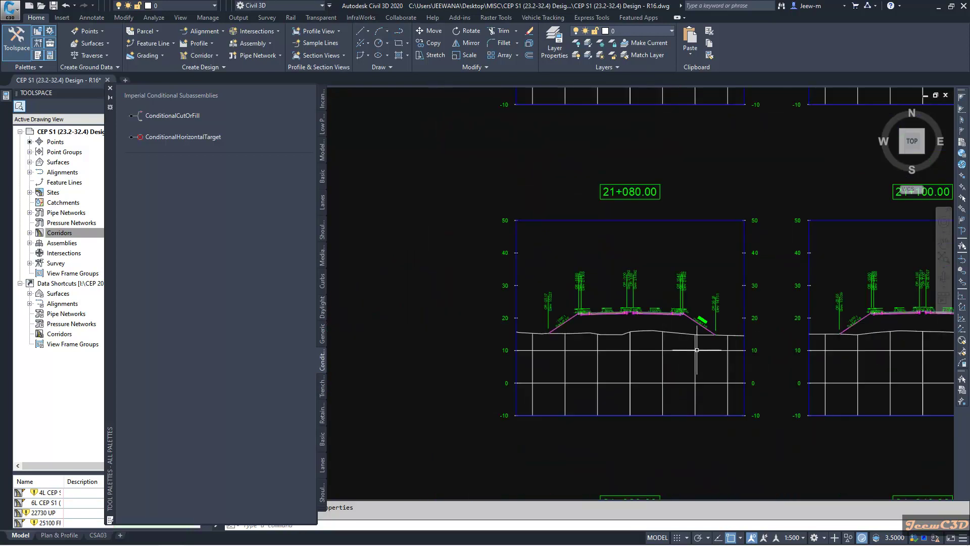
scroll(772, 318, "up", 3)
scroll(786, 324, "down", 3)
scroll(619, 343, "up", 3)
scroll(619, 343, "down", 5)
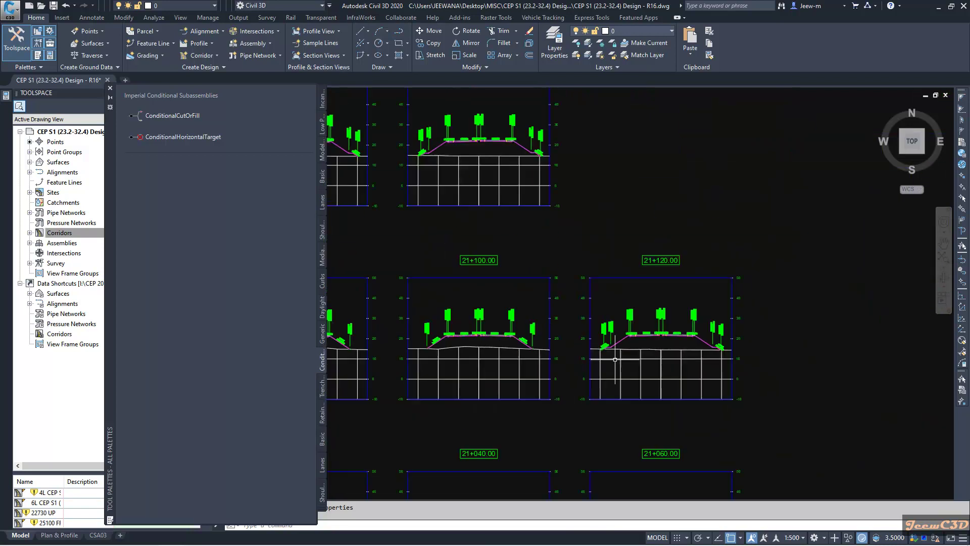
scroll(619, 343, "up", 1)
scroll(619, 343, "up", 2)
scroll(619, 342, "down", 2)
scroll(618, 343, "up", 1)
middle_click_drag(743, 350, 542, 350)
scroll(682, 368, "down", 2)
scroll(707, 371, "down", 1)
scroll(739, 371, "up", 3)
scroll(739, 370, "down", 3)
scroll(505, 353, "up", 3)
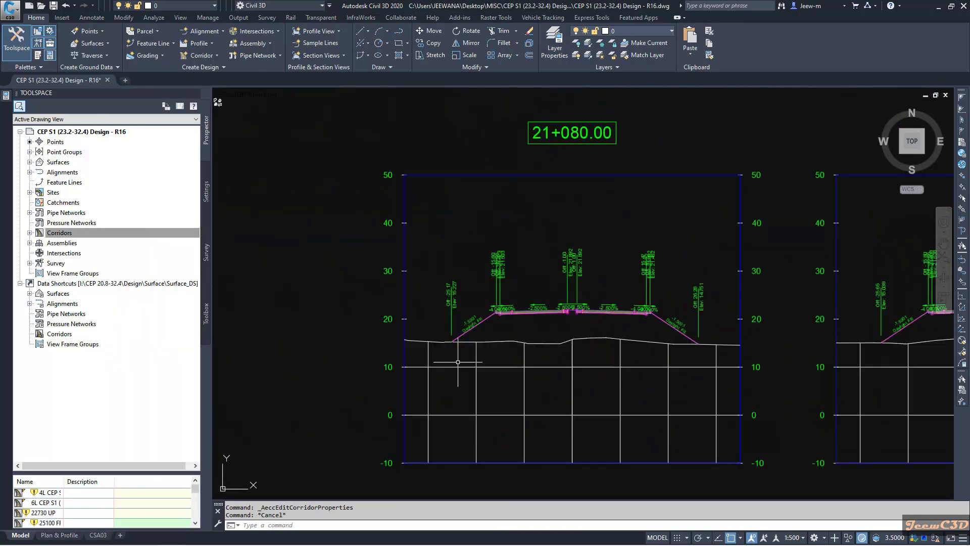
scroll(637, 335, "down", 3)
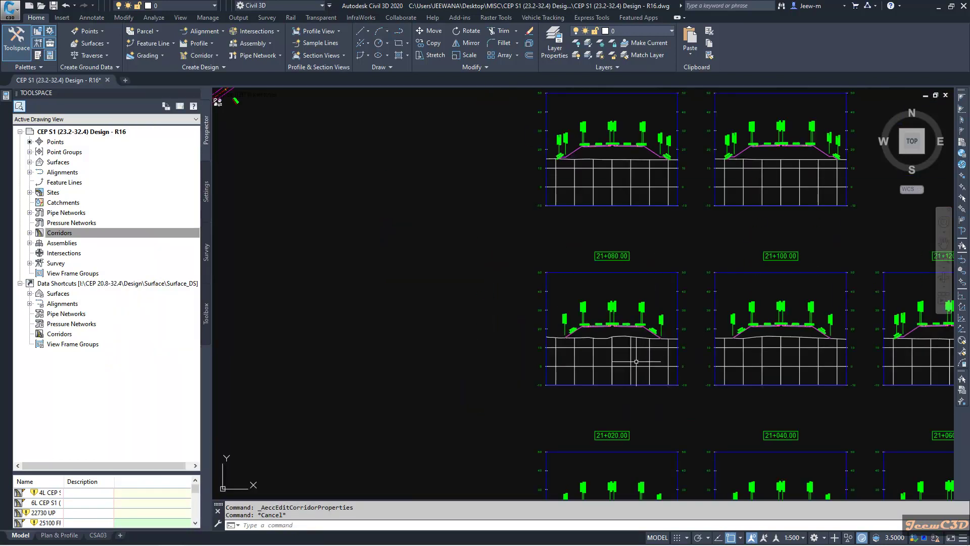
scroll(528, 398, "up", 3)
scroll(571, 382, "down", 4)
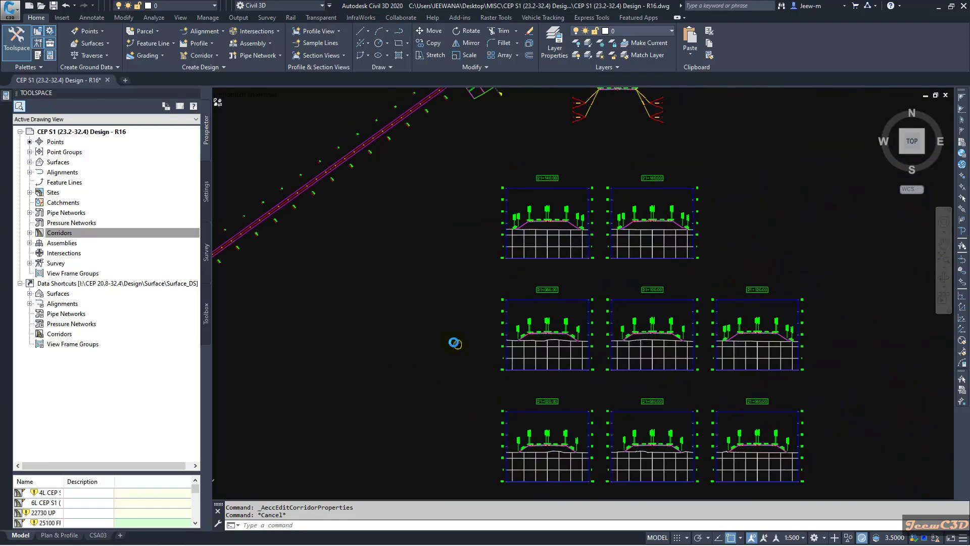
middle_click_drag(481, 318, 425, 333)
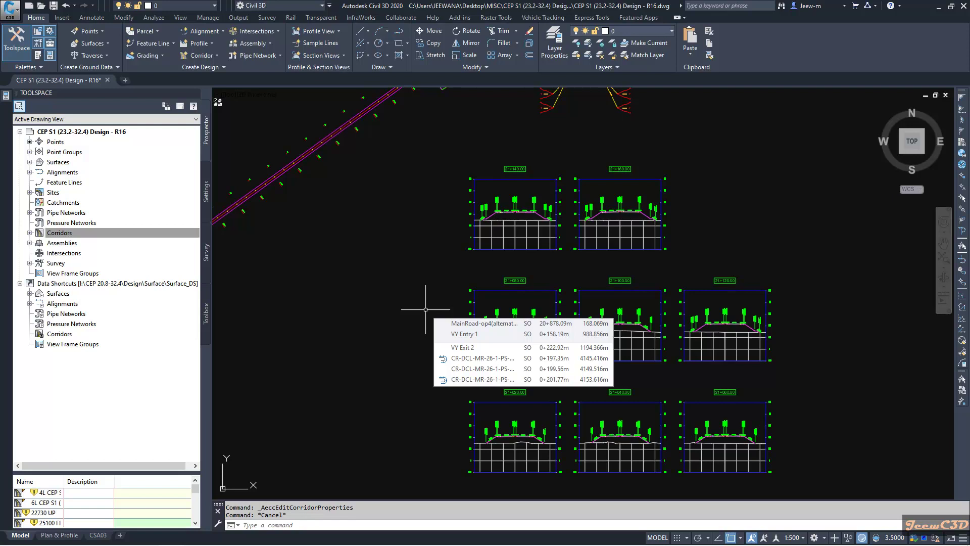
scroll(441, 268, "up", 6)
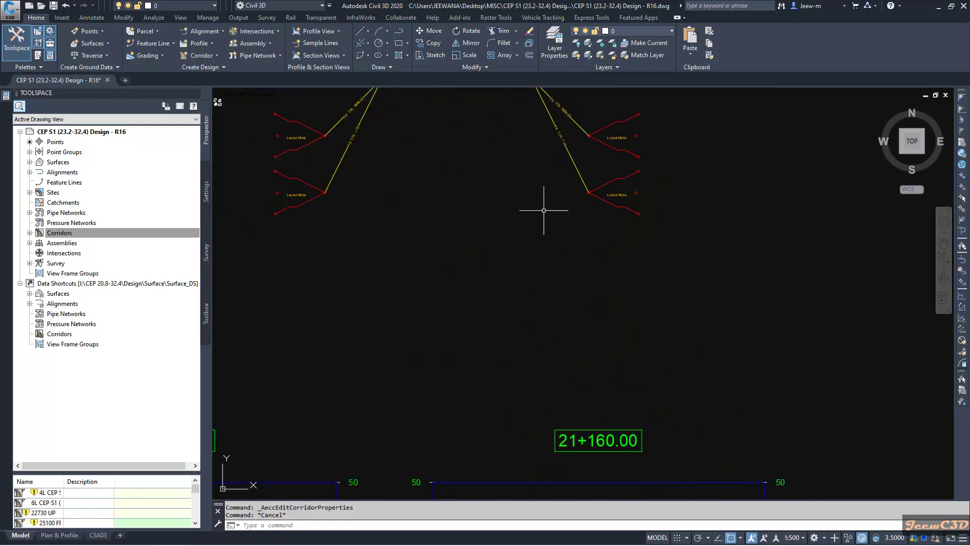
middle_click_drag(544, 212, 569, 254)
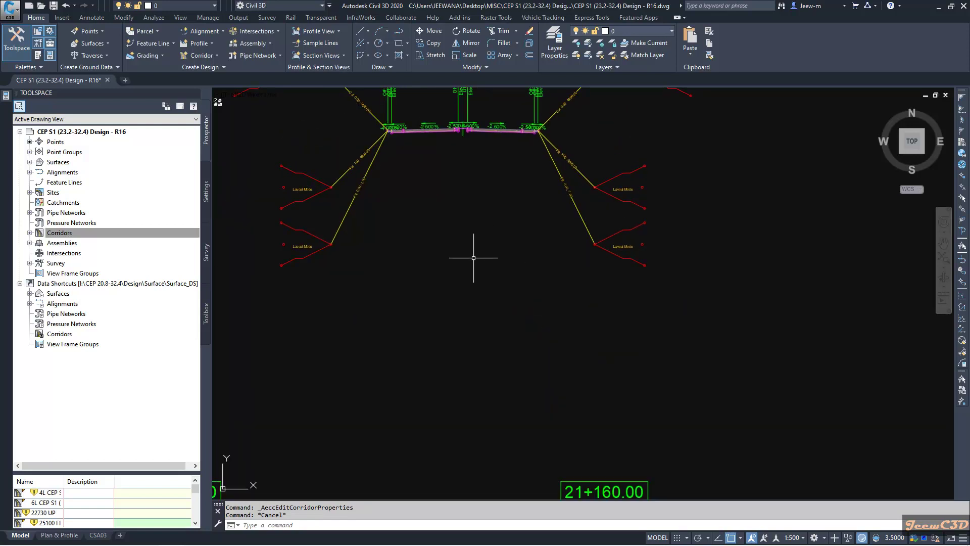
scroll(473, 258, "down", 4)
mouse_move(473, 258)
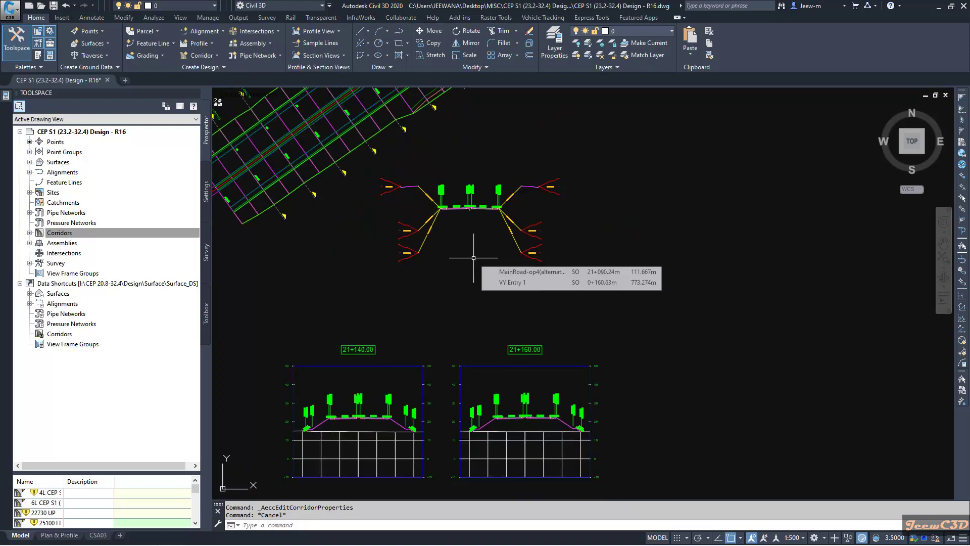